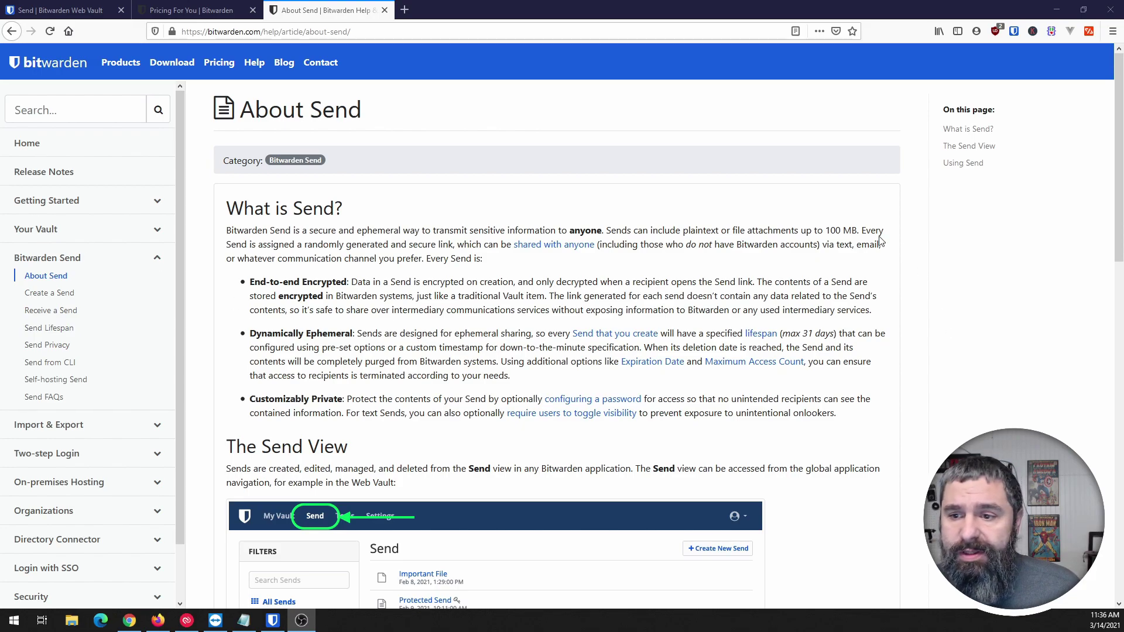
# Step: Highlight the 100 MB size limit, then zoom the About Send article to 170%
pyautogui.moveTo(825, 230); pyautogui.dragTo(859, 230)
pyautogui.click(847, 265)
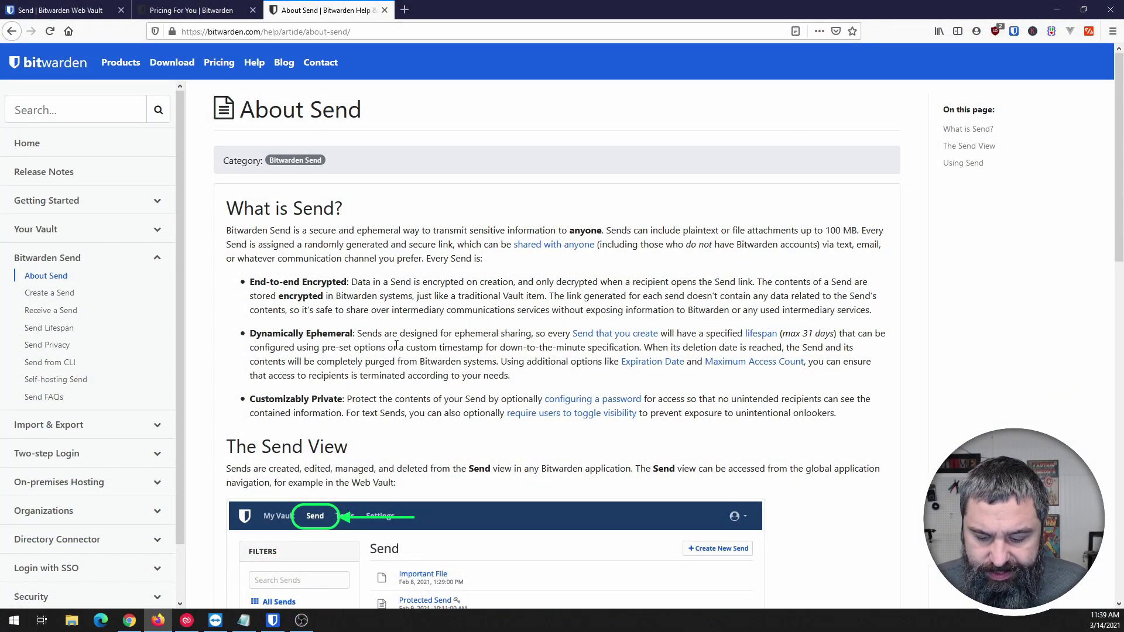
pyautogui.hotkey('ctrl', '+')
pyautogui.hotkey('ctrl', '+')
pyautogui.hotkey('ctrl', '+')
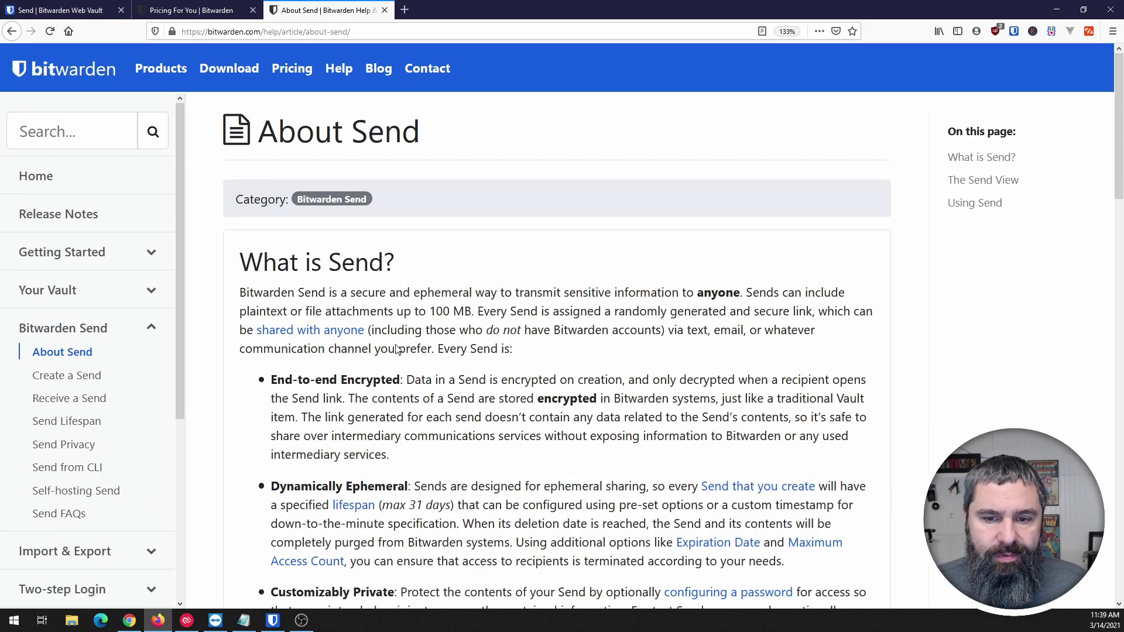
pyautogui.hotkey('ctrl', '+')
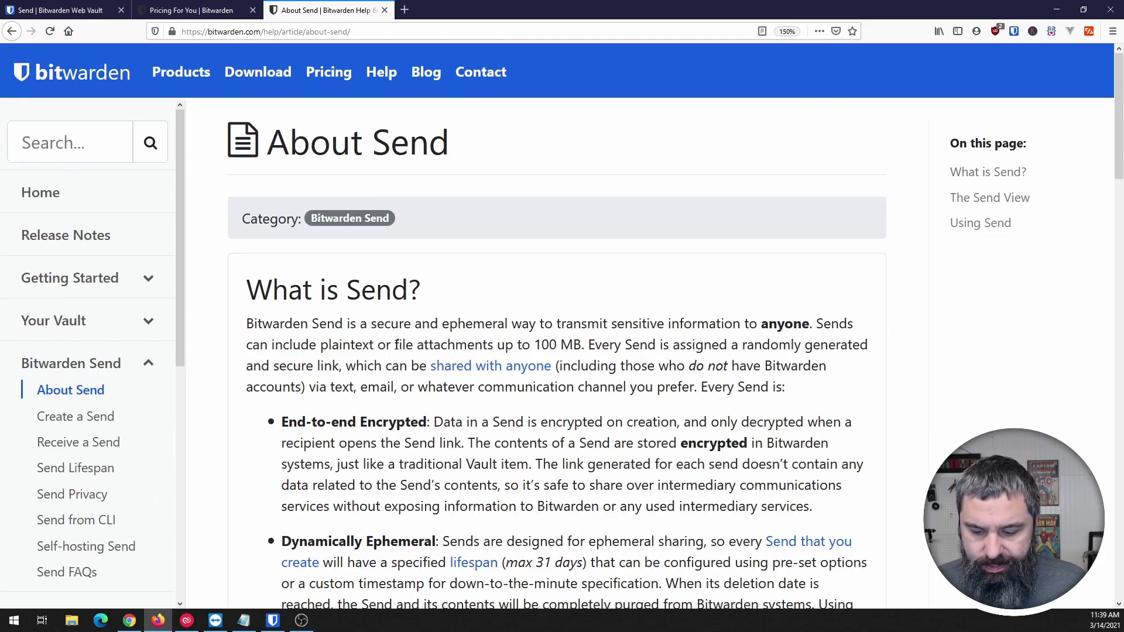
pyautogui.hotkey('ctrl', '+')
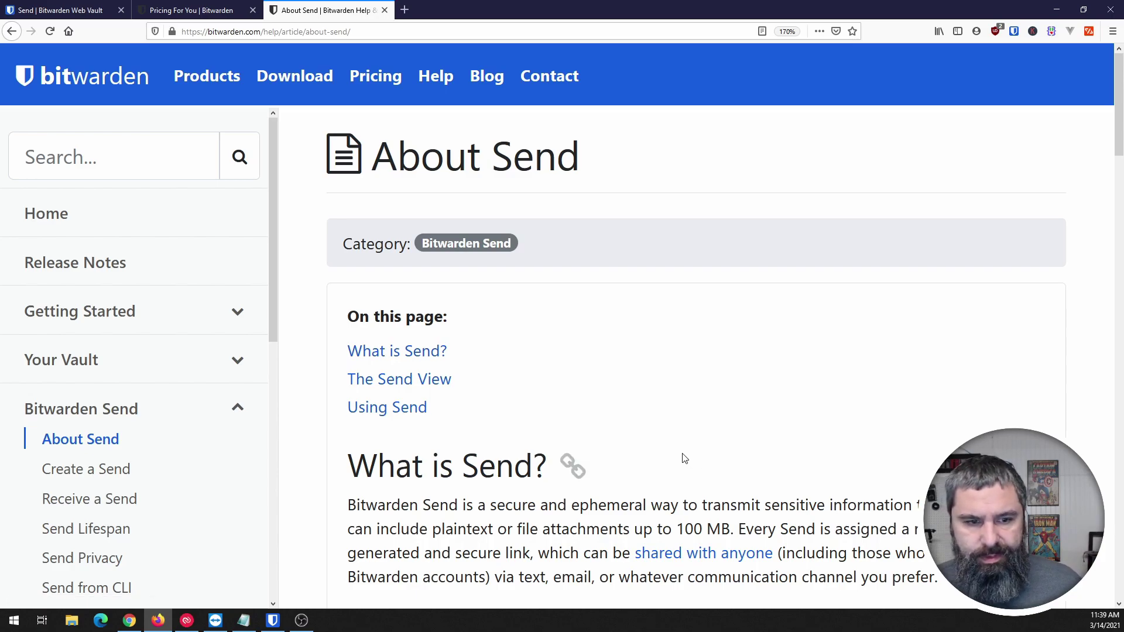
pyautogui.scroll(-5, 685, 458)
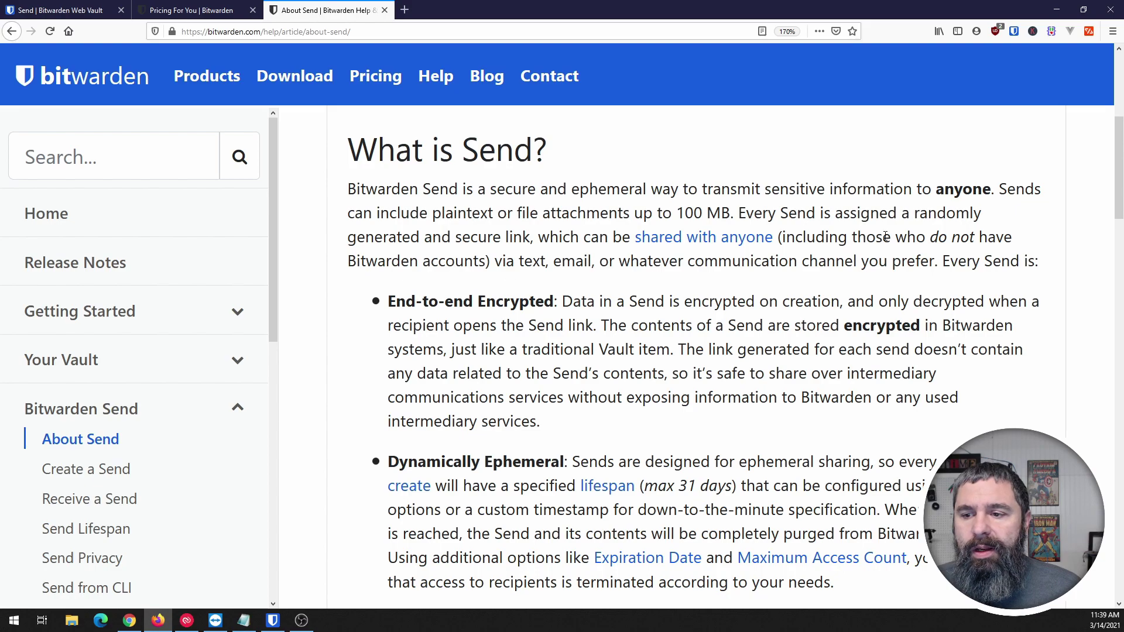
# Step: Highlight the What is Send? phrase about sharing with people without accounts
pyautogui.moveTo(887, 236); pyautogui.dragTo(1018, 240)
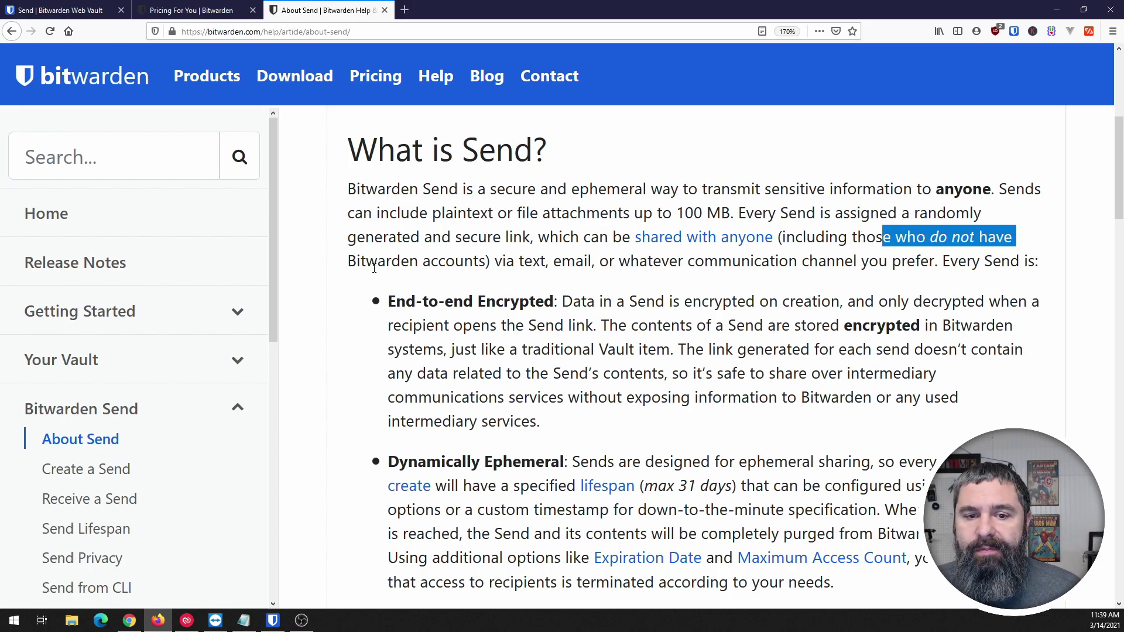
pyautogui.moveTo(369, 261); pyautogui.dragTo(495, 265)
pyautogui.click(507, 267)
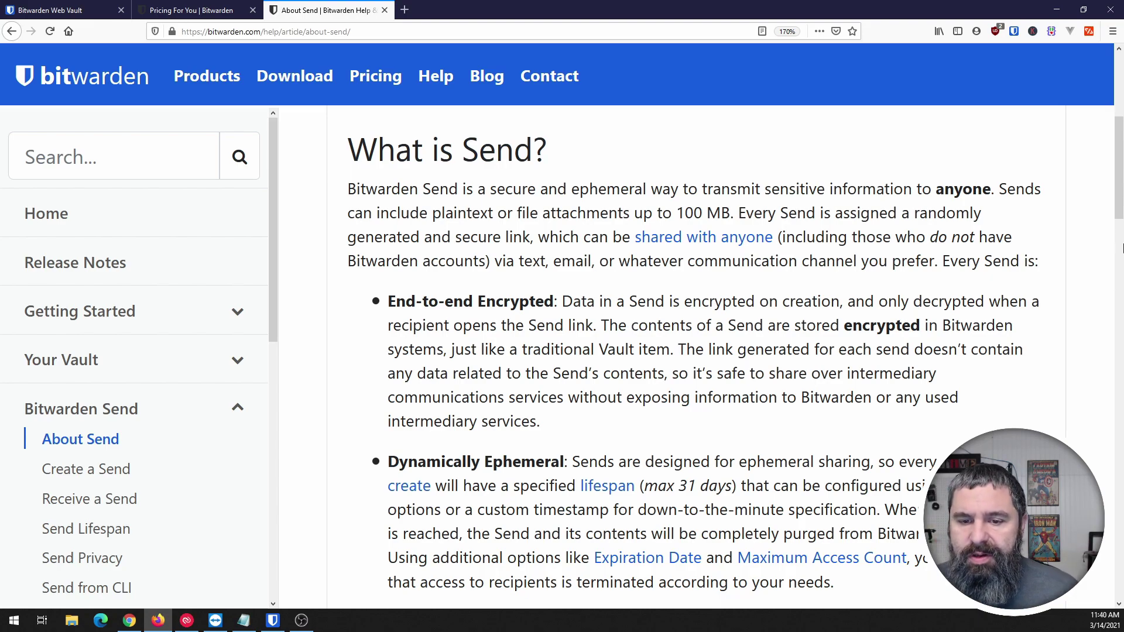
pyautogui.scroll(-5, 486, 358)
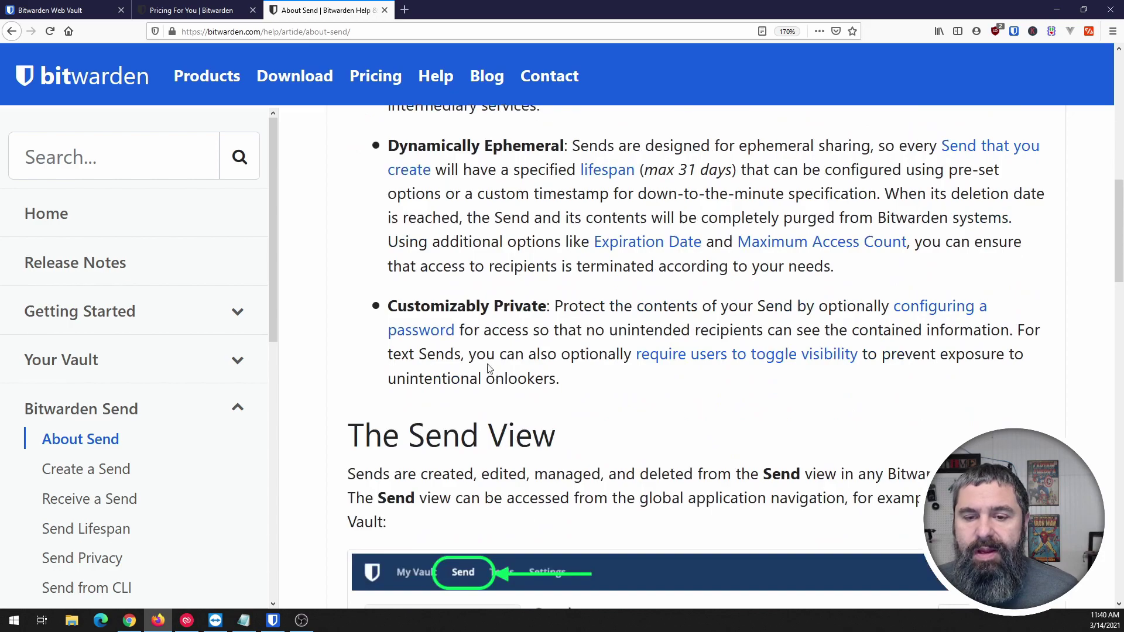
pyautogui.scroll(3, 485, 358)
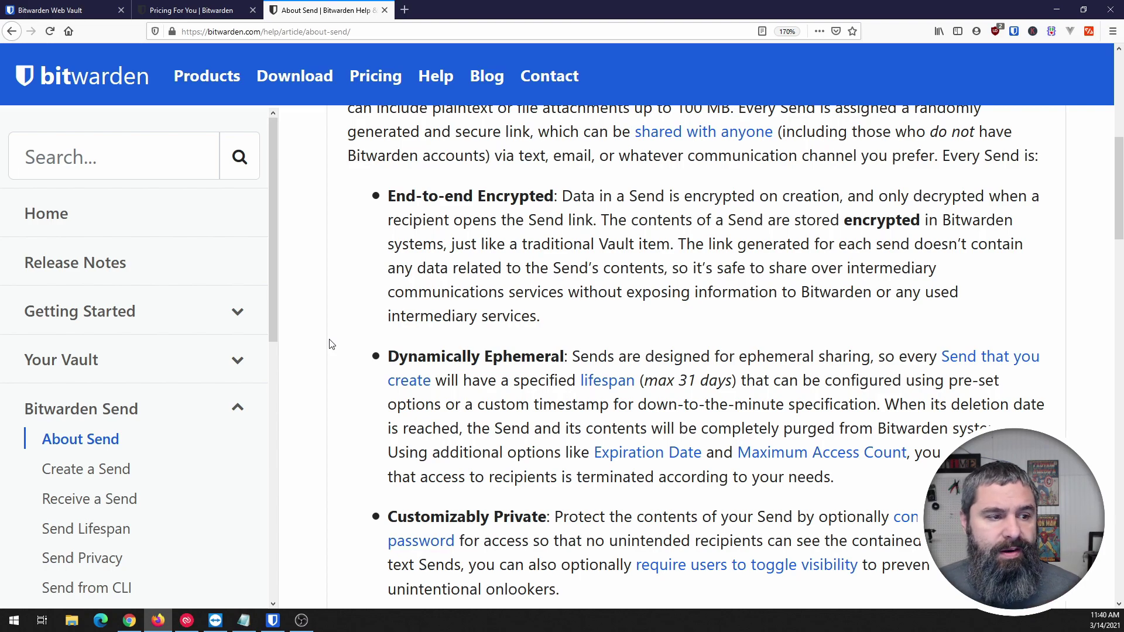
pyautogui.scroll(-3, 493, 372)
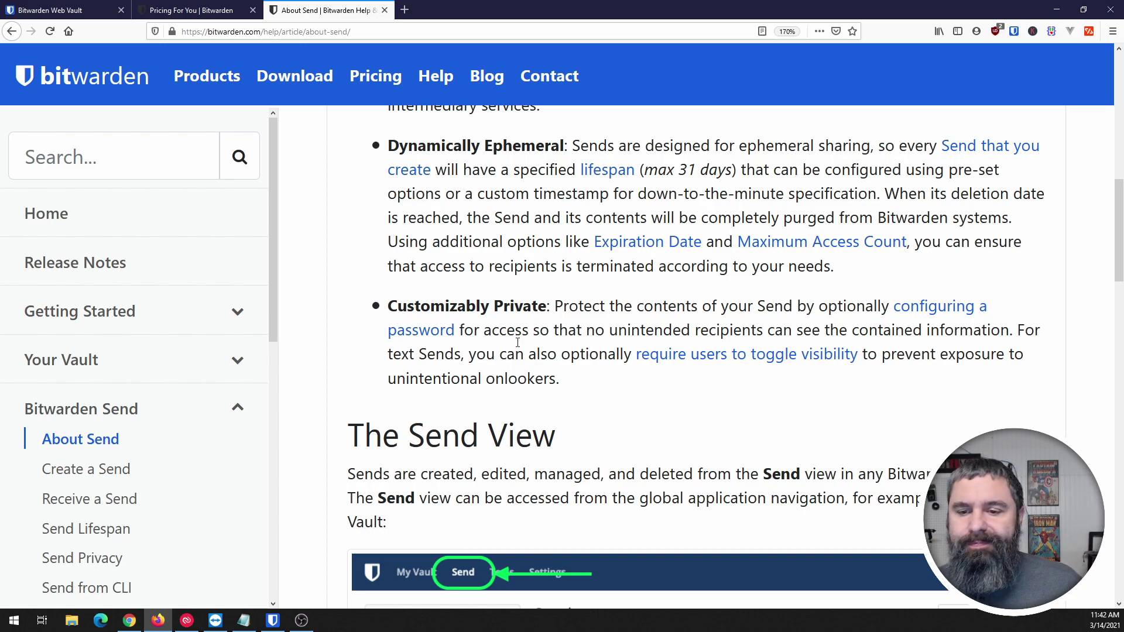
# Step: Scroll down to The Send View heading and its Web Vault screenshot
pyautogui.scroll(-5, 492, 418)
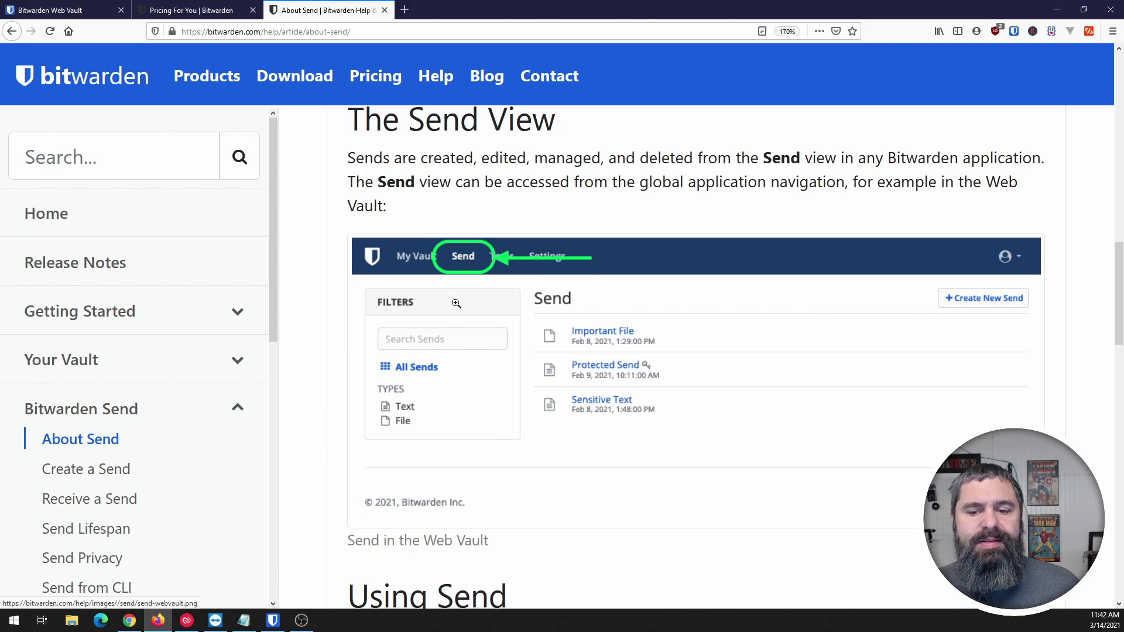
pyautogui.scroll(-2, 519, 381)
pyautogui.scroll(2, 520, 380)
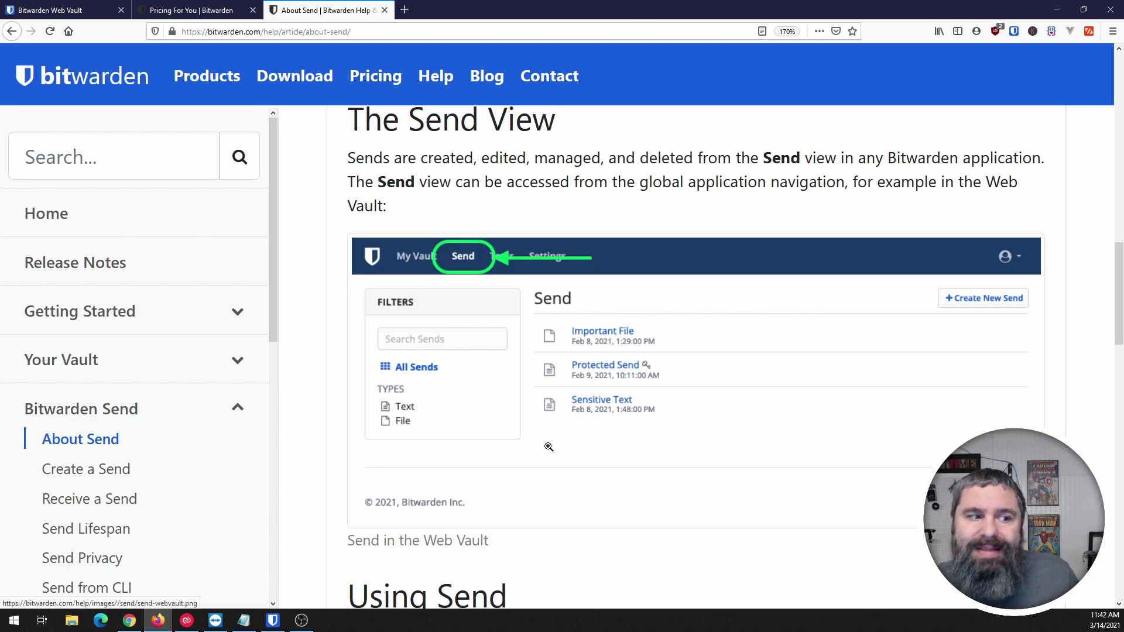
# Step: Scroll to Using Send's two-step process and the advice on tracking each Send's lifespan
pyautogui.scroll(-5, 548, 446)
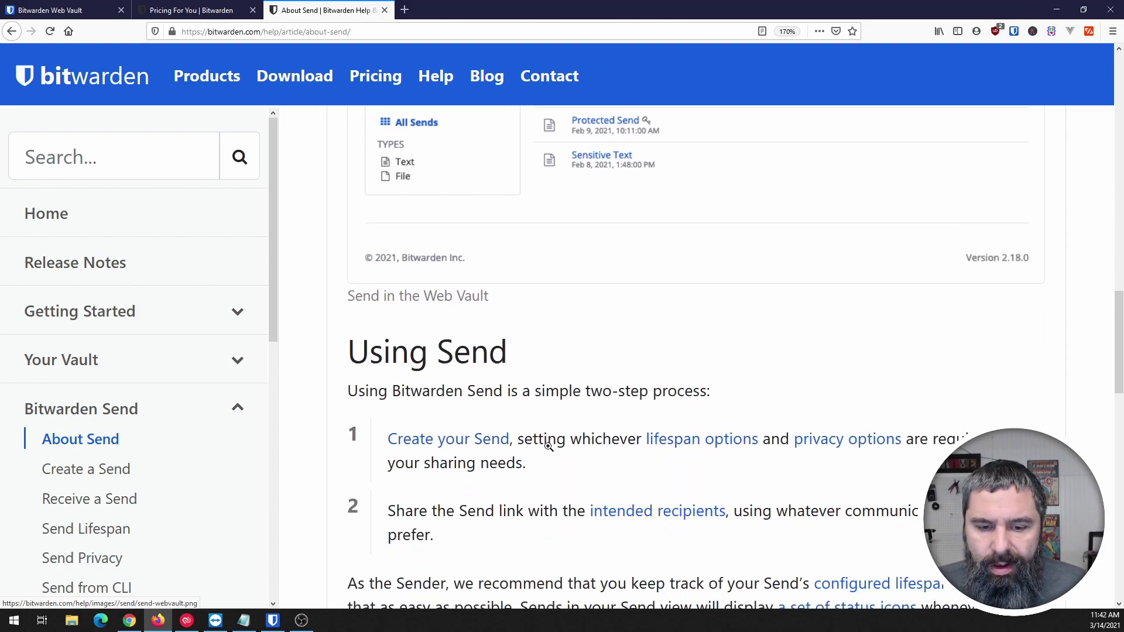
pyautogui.scroll(-2, 546, 447)
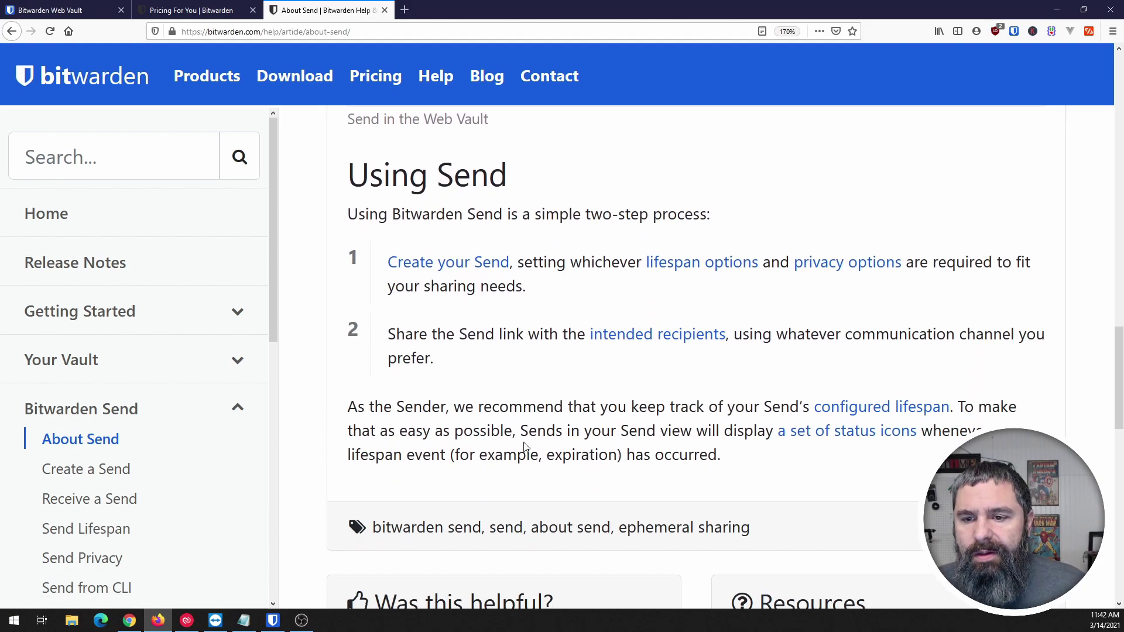
pyautogui.scroll(-3, 524, 447)
pyautogui.scroll(-2, 524, 446)
pyautogui.scroll(2, 523, 447)
pyautogui.scroll(-1, 104, 413)
pyautogui.scroll(-4, 104, 413)
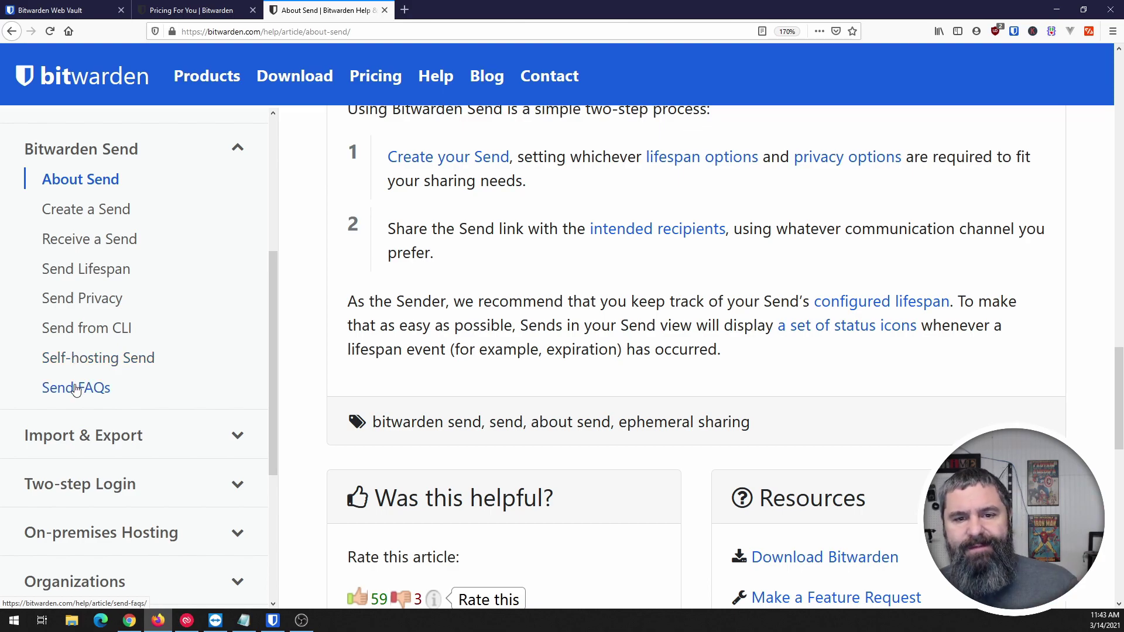
# Step: Open Send FAQs and scroll to the answer on why file Sends need Premium
pyautogui.click(75, 390)
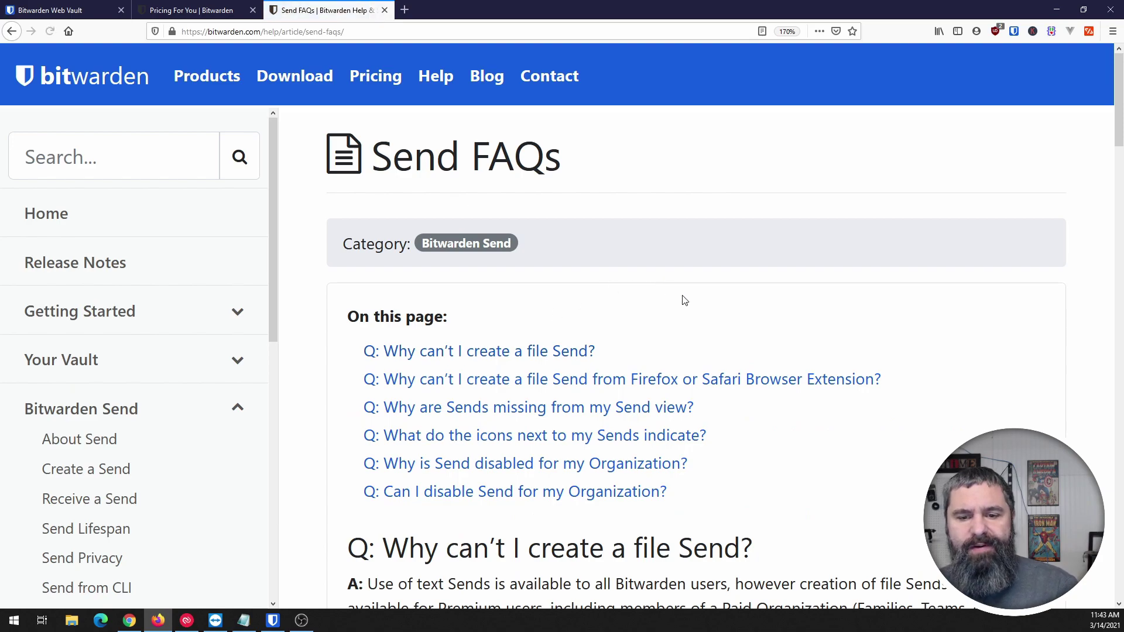
pyautogui.scroll(-3, 684, 301)
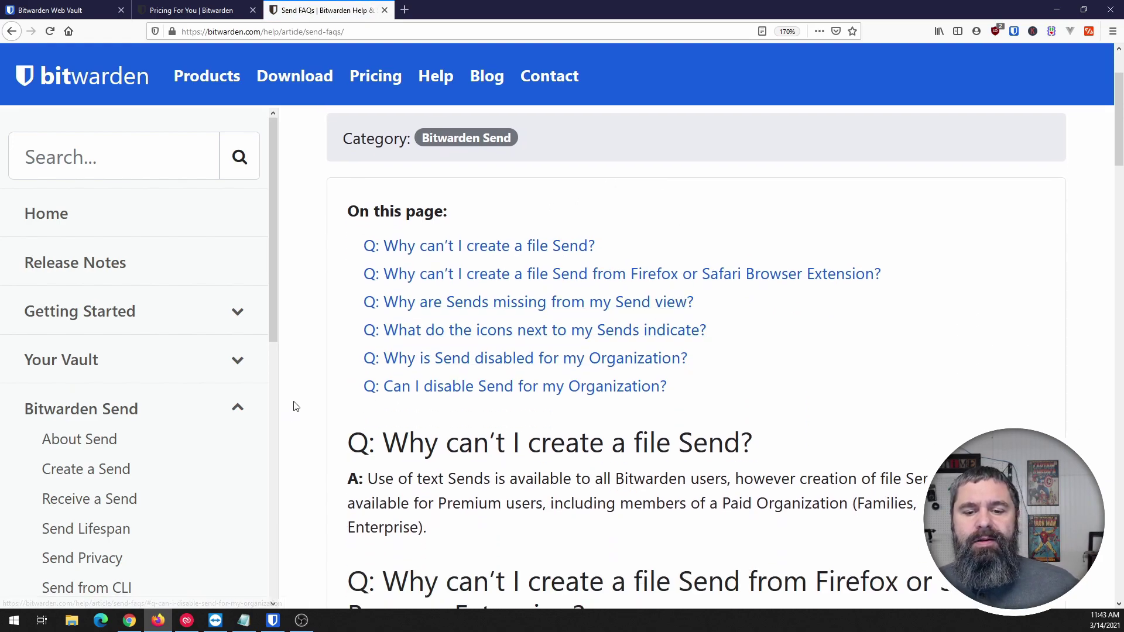
pyautogui.scroll(-2, 296, 404)
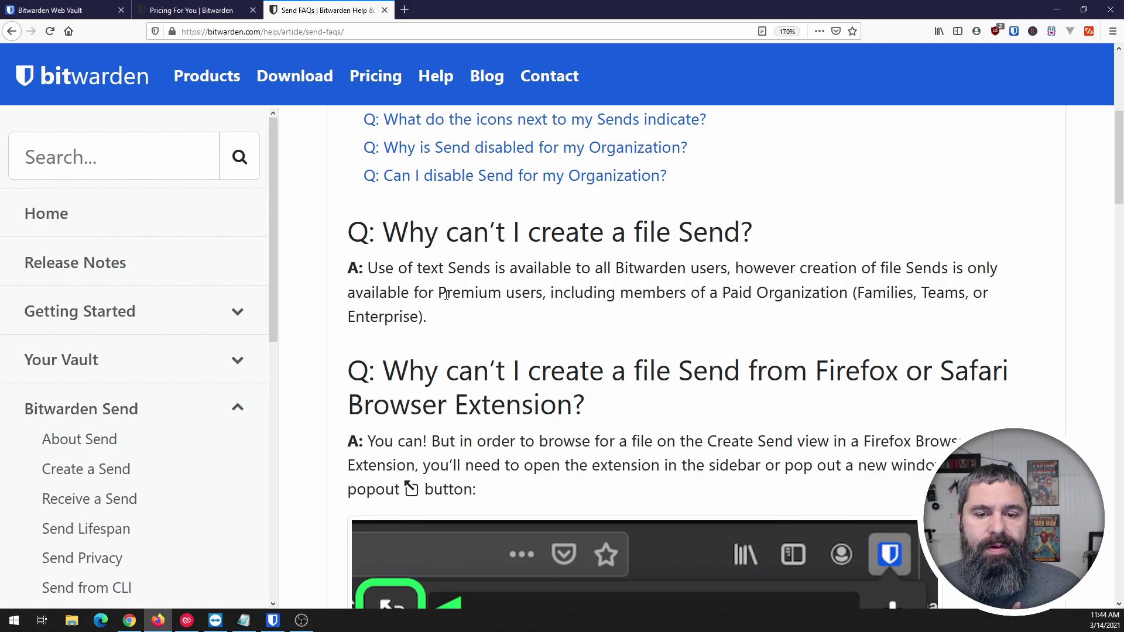
pyautogui.moveTo(438, 292); pyautogui.dragTo(541, 290)
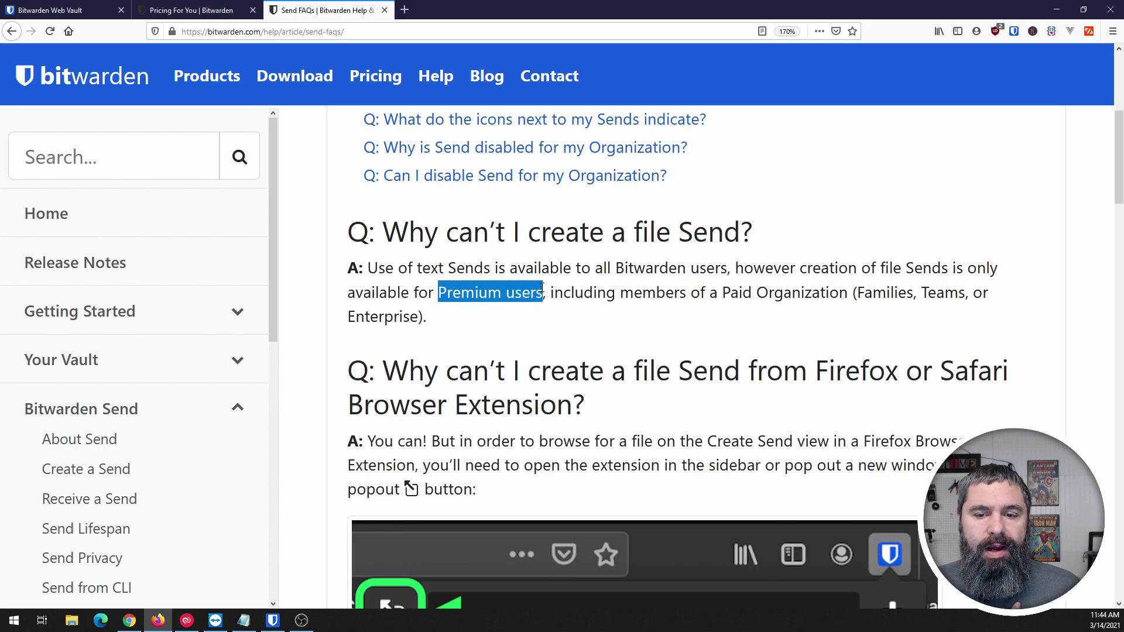
pyautogui.click(555, 301)
pyautogui.moveTo(438, 293); pyautogui.dragTo(488, 293)
pyautogui.click(439, 300)
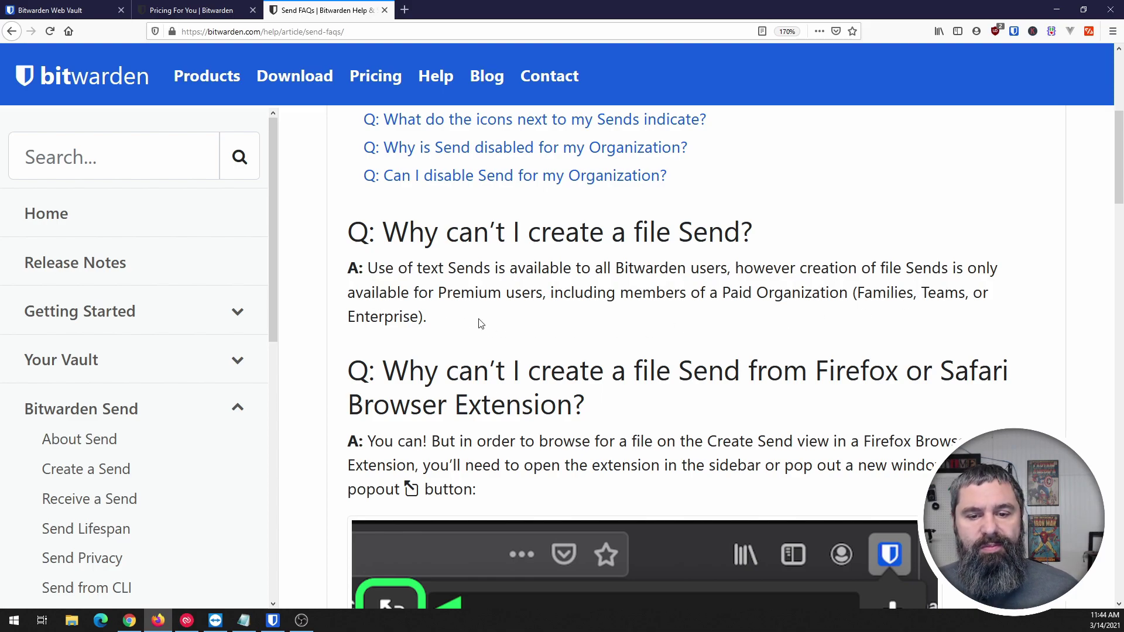
pyautogui.scroll(-2, 480, 324)
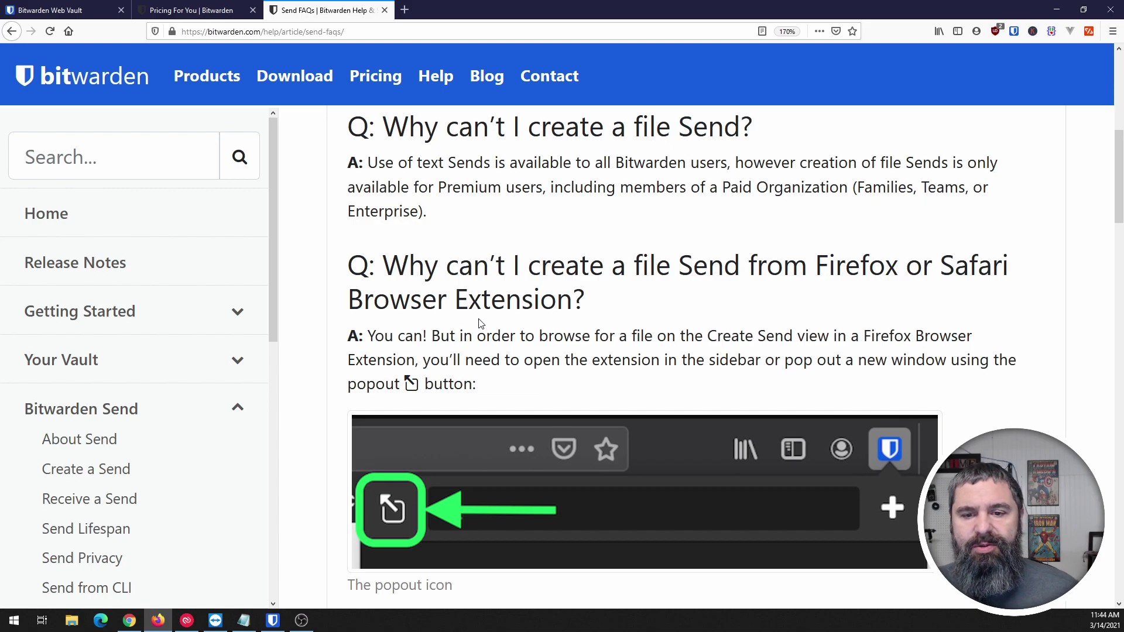
pyautogui.scroll(-3, 480, 324)
pyautogui.scroll(5, 479, 321)
pyautogui.scroll(-4, 478, 320)
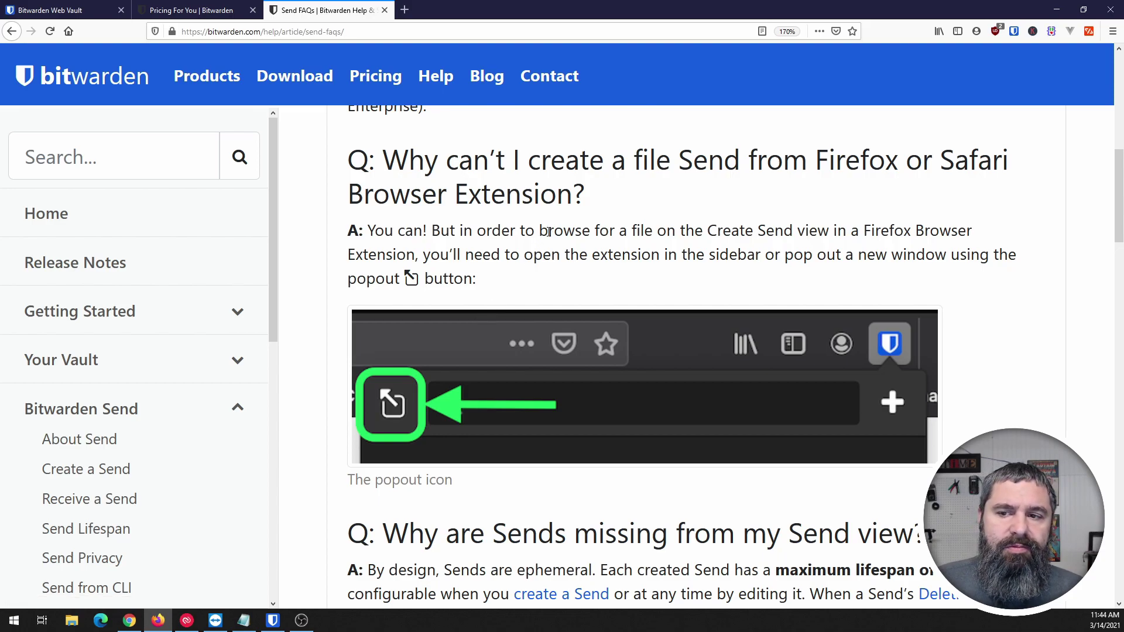
pyautogui.scroll(-2, 530, 295)
pyautogui.scroll(2, 527, 296)
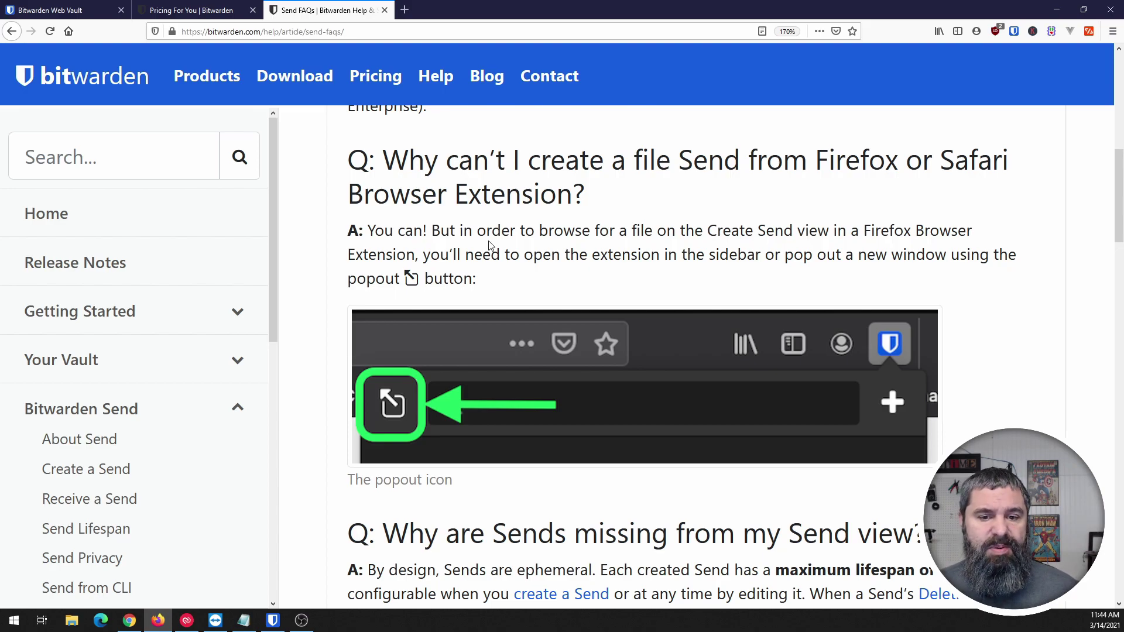
pyautogui.click(1012, 35)
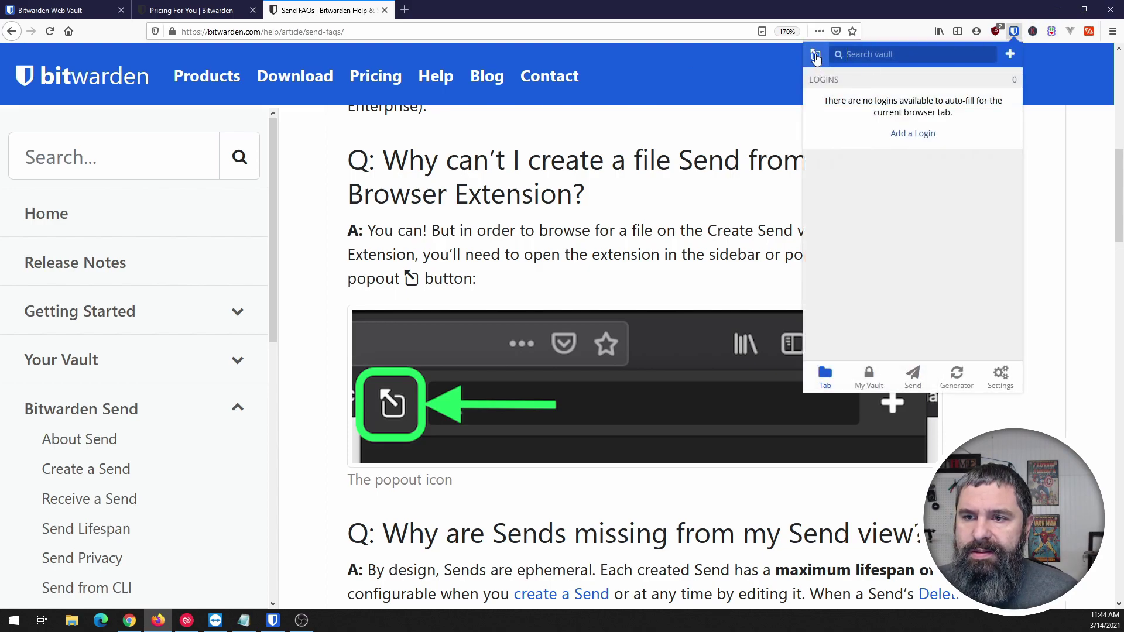
pyautogui.click(816, 58)
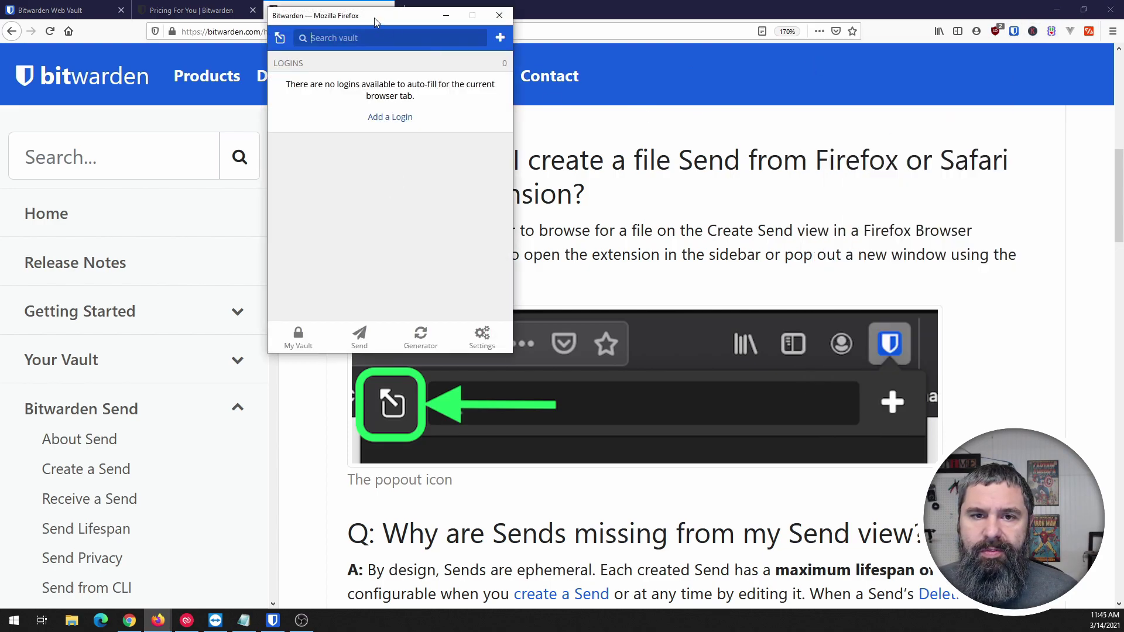
pyautogui.moveTo(378, 24); pyautogui.dragTo(577, 143)
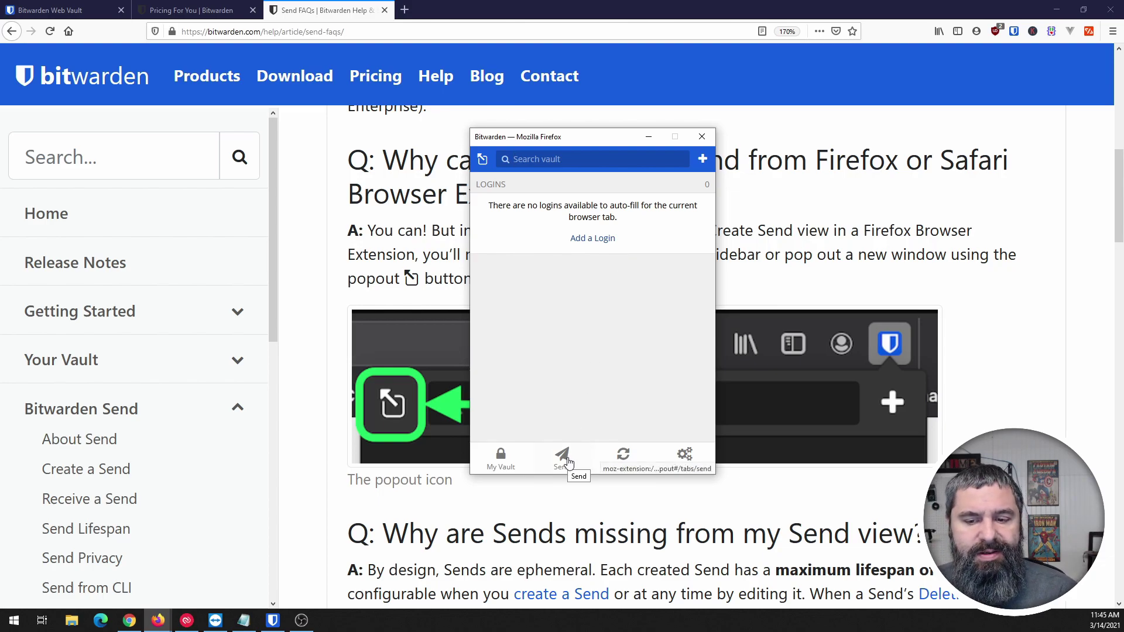
pyautogui.click(701, 136)
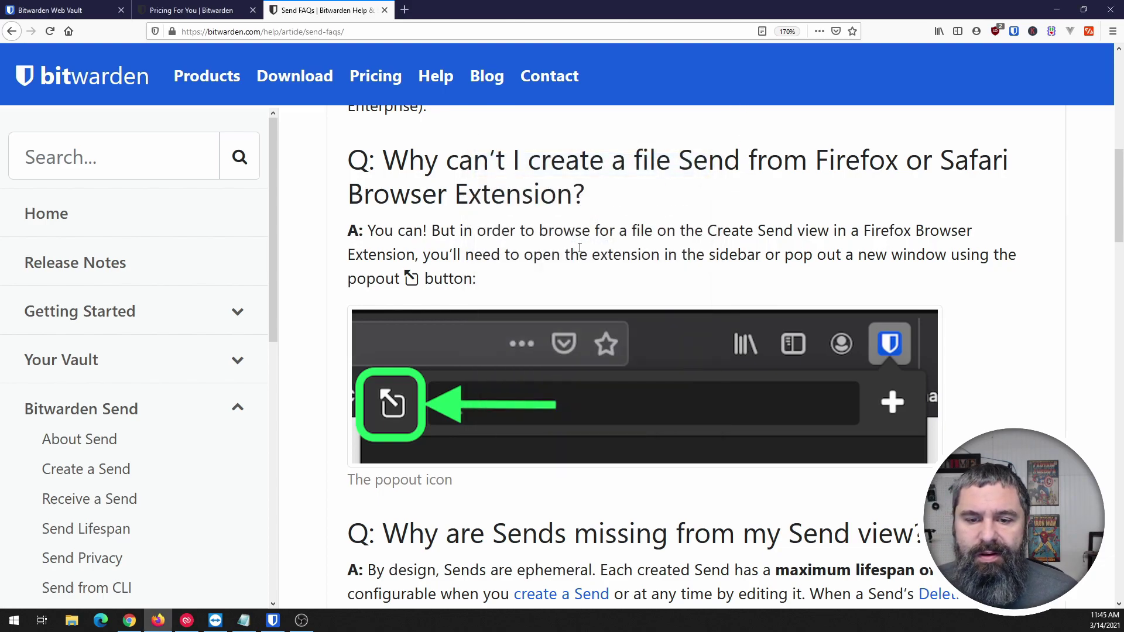
pyautogui.scroll(-5, 489, 309)
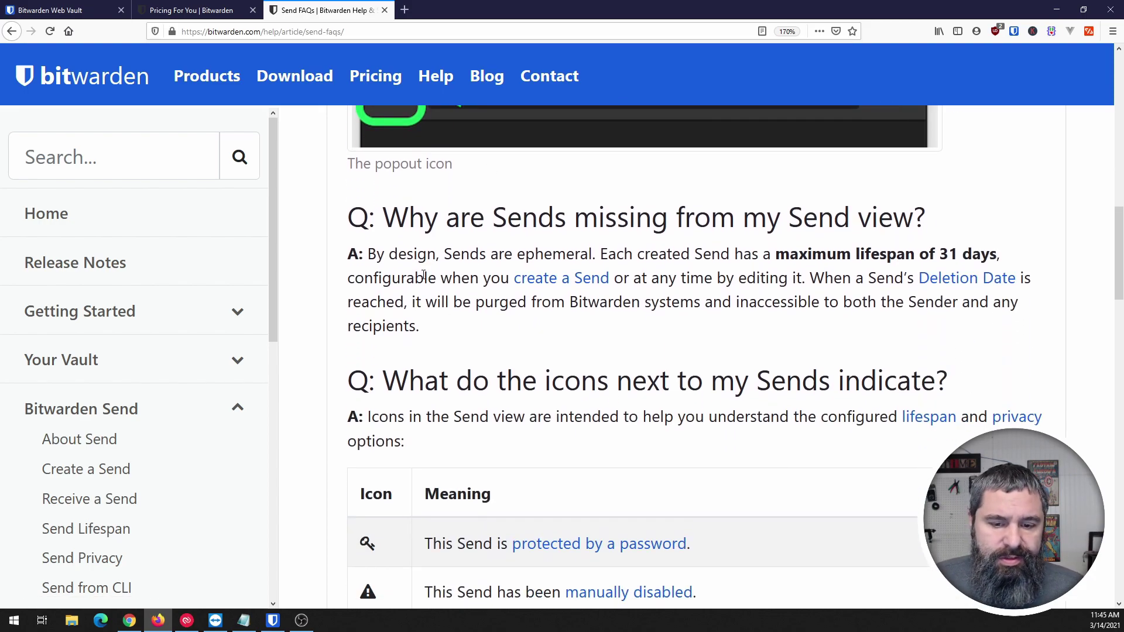
# Step: Scroll past the Send icons table to the Disable Send policy answer at the end
pyautogui.scroll(-3, 424, 275)
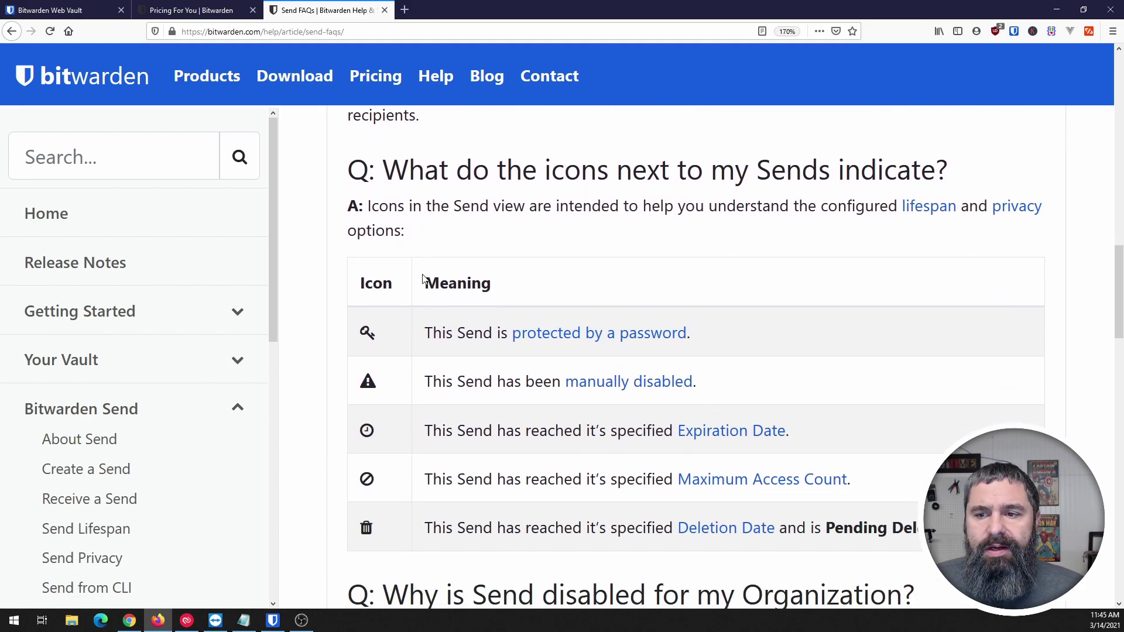
pyautogui.scroll(-2, 423, 281)
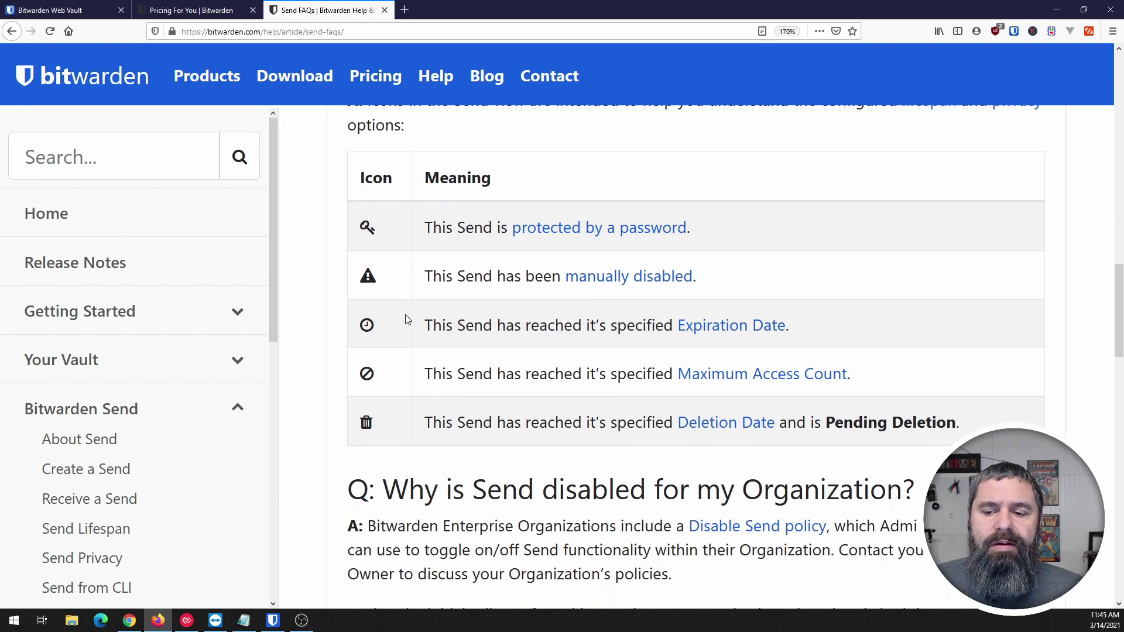
pyautogui.scroll(-3, 486, 295)
pyautogui.scroll(-7, 485, 294)
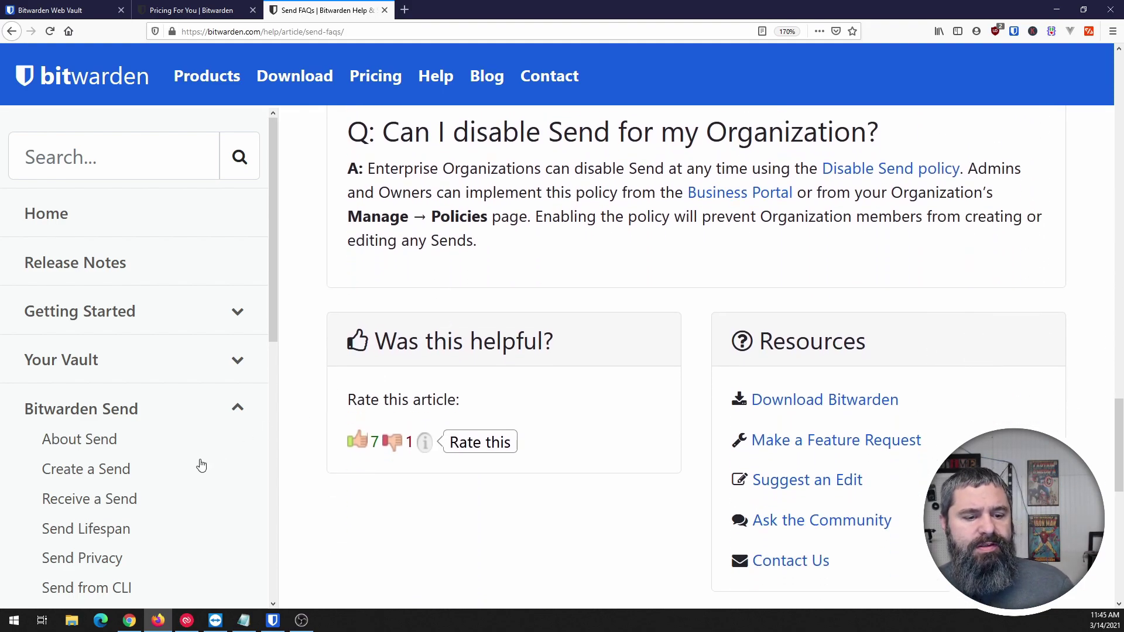
# Step: Open the Create a Send article, read its Web Vault steps, then switch to the Web Vault
pyautogui.click(103, 472)
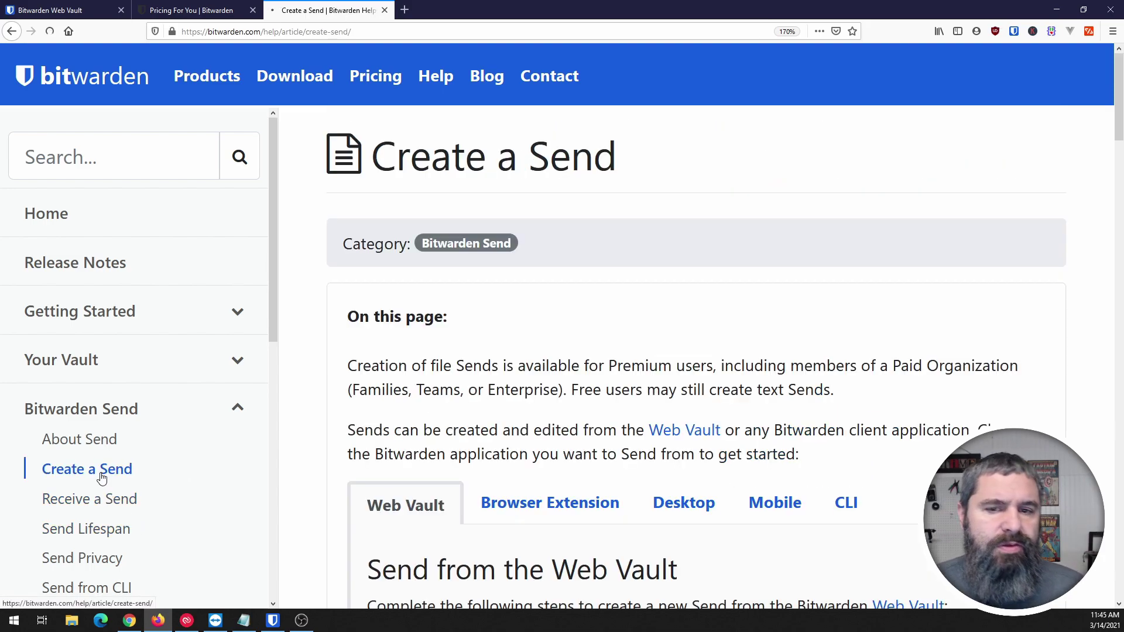
pyautogui.scroll(-1, 546, 326)
pyautogui.scroll(1, 547, 326)
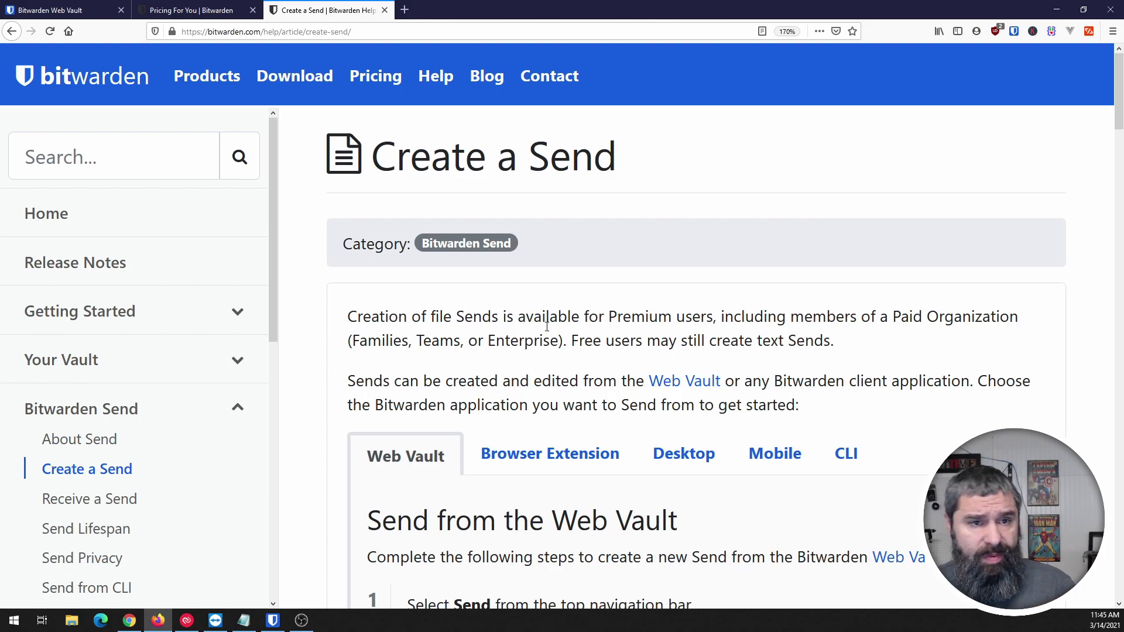
pyautogui.scroll(-2, 547, 326)
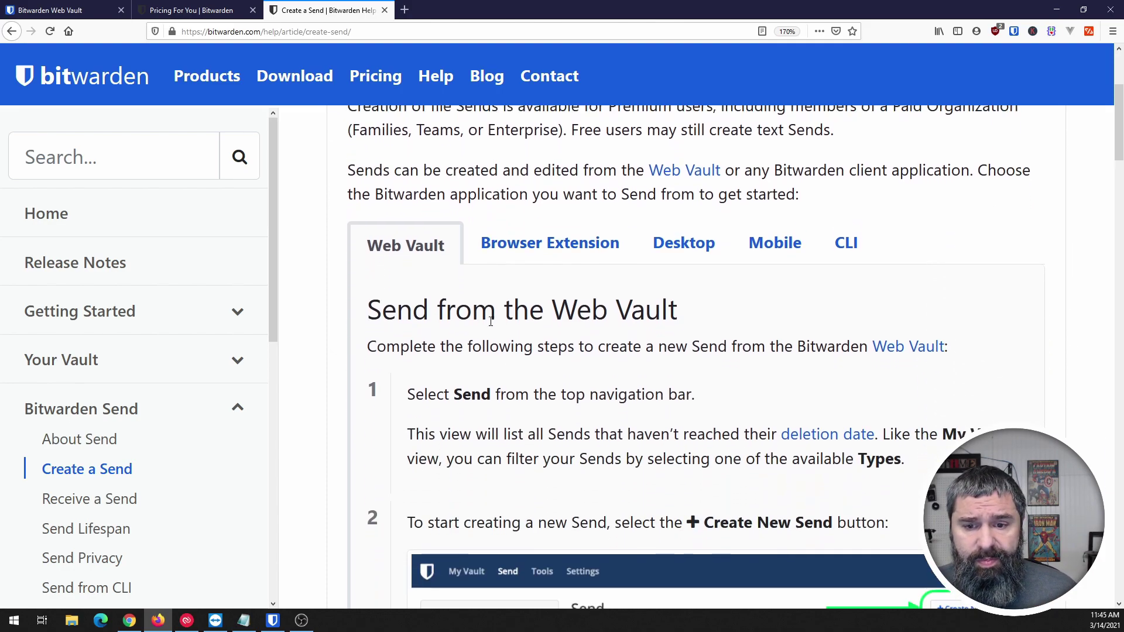
pyautogui.scroll(-1, 490, 321)
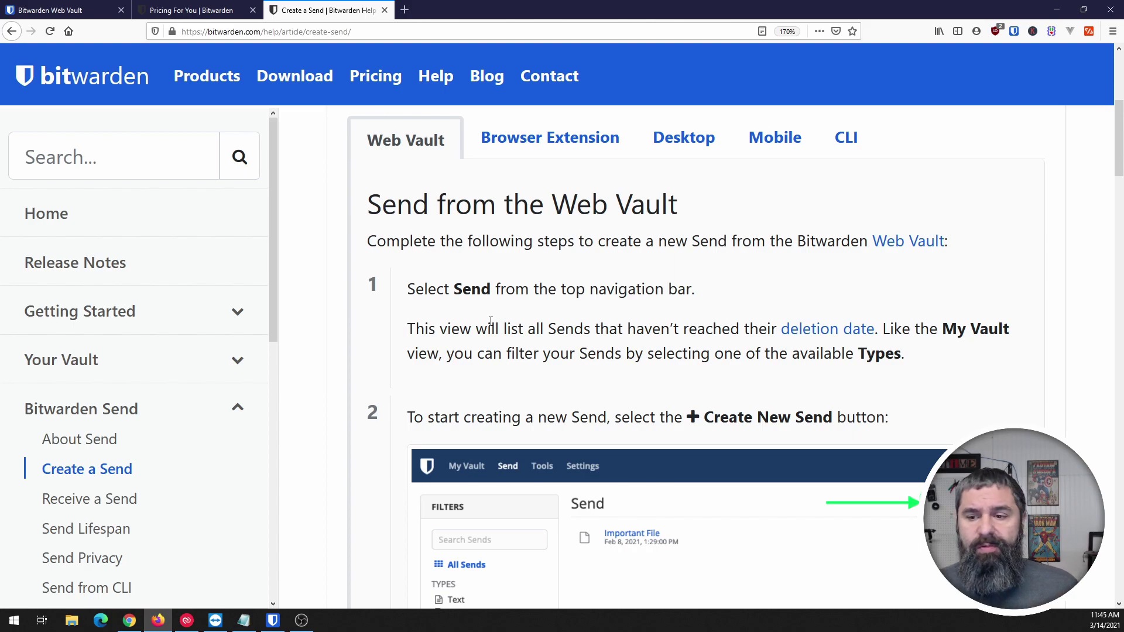
pyautogui.scroll(-1, 490, 321)
pyautogui.scroll(-3, 488, 343)
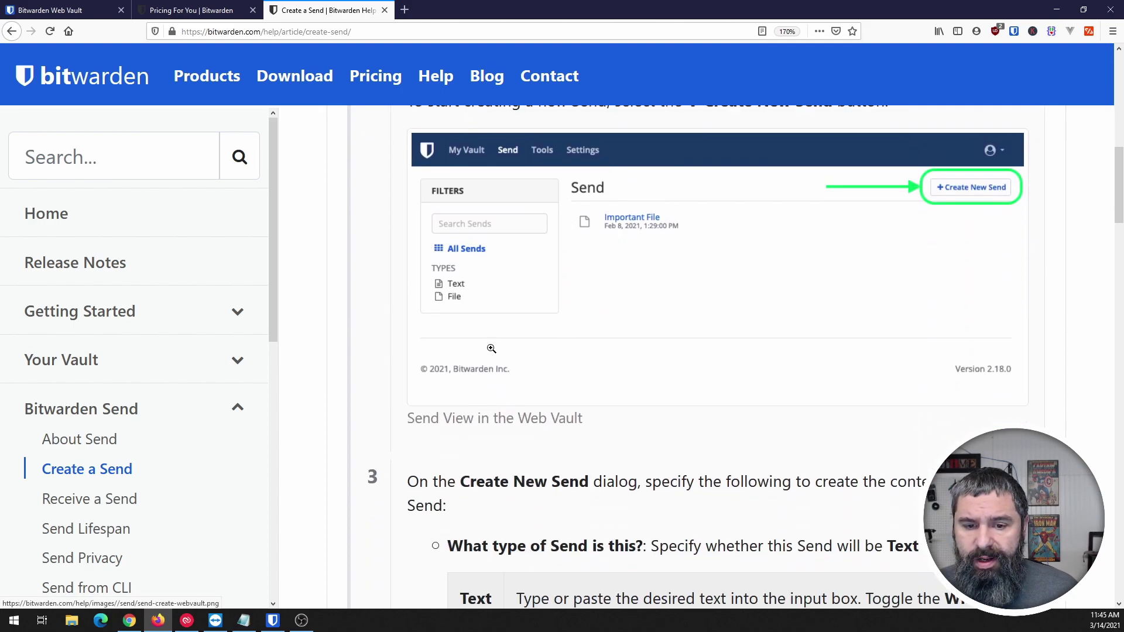
pyautogui.scroll(1, 487, 343)
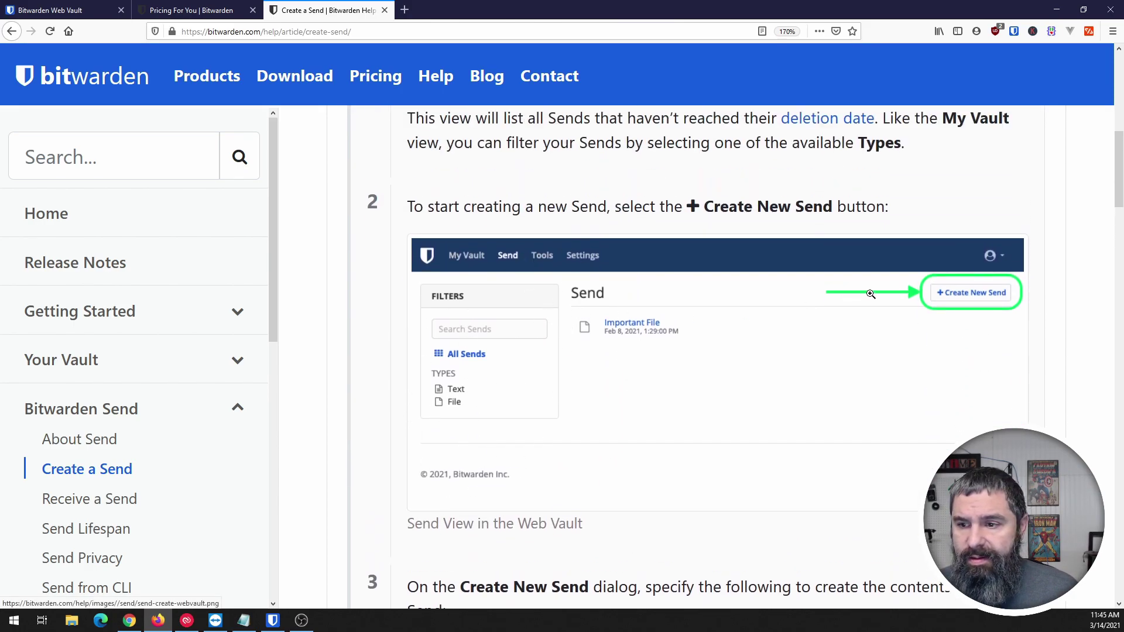
pyautogui.click(70, 11)
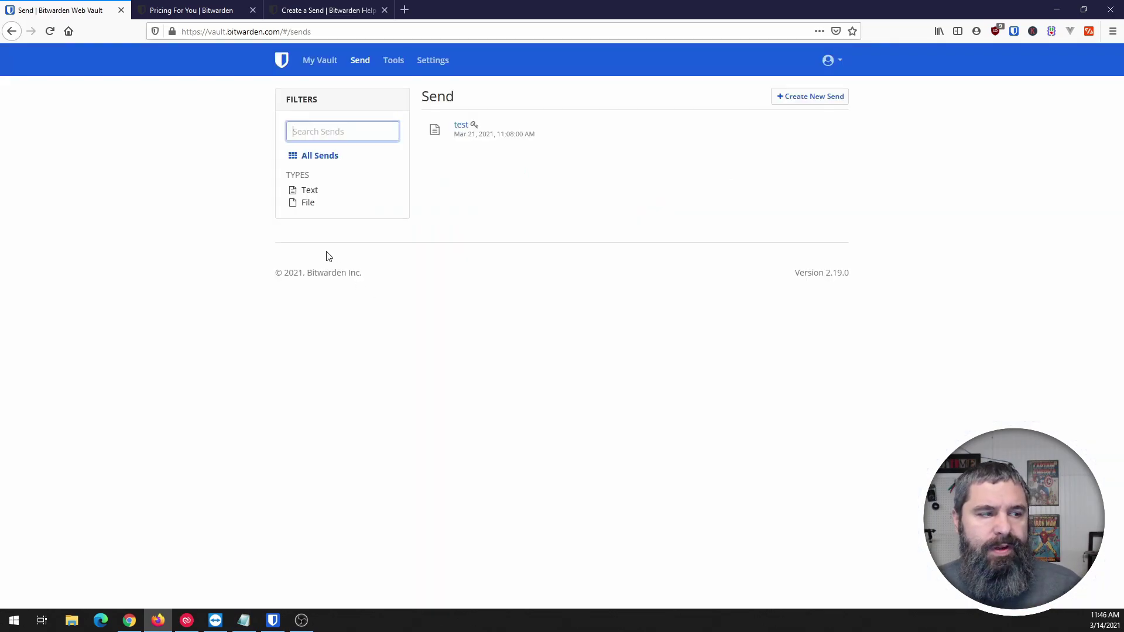
# Step: Take focus off the Send search box and set the Web Vault page zoom to 170%
pyautogui.click(603, 369)
pyautogui.hotkey('ctrl', '+')
pyautogui.hotkey('ctrl', '+')
pyautogui.hotkey('ctrl', '+')
pyautogui.hotkey('ctrl', '+')
pyautogui.hotkey('ctrl', '+')
pyautogui.hotkey('ctrl', '+')
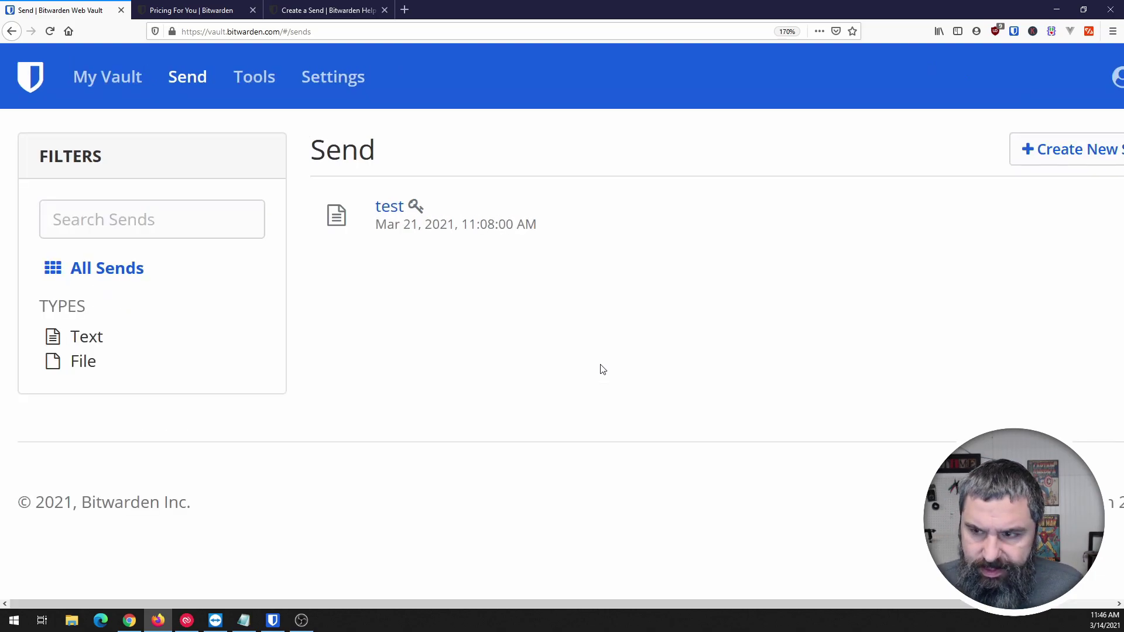
pyautogui.hotkey('ctrl', '-')
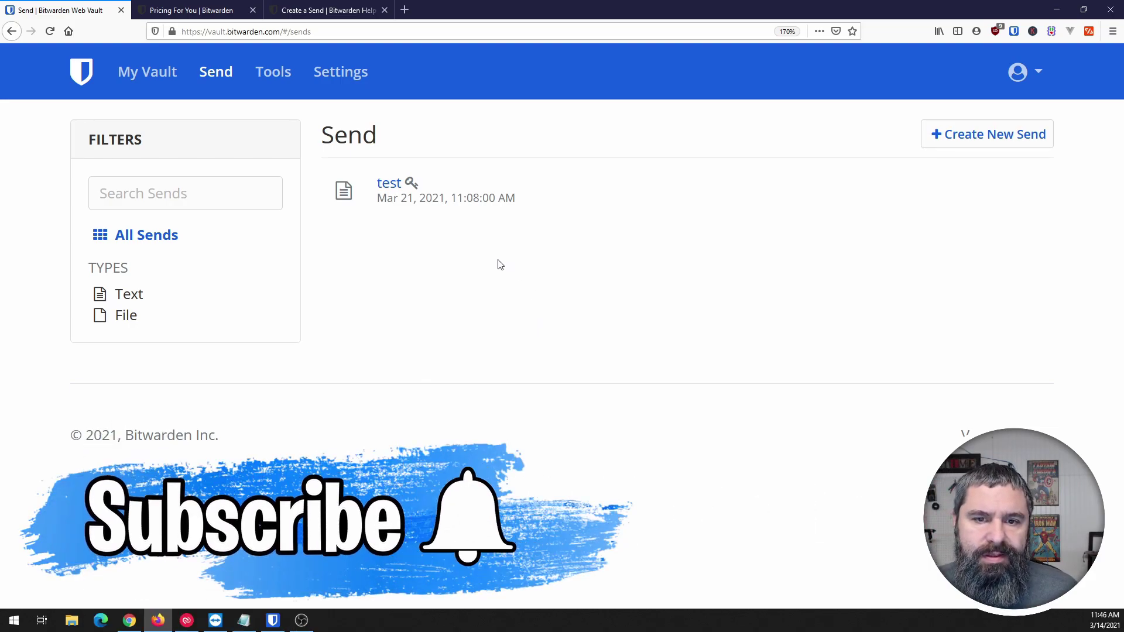
# Step: Open the test Send for editing and expand its Options down to access count and password
pyautogui.moveTo(413, 189)
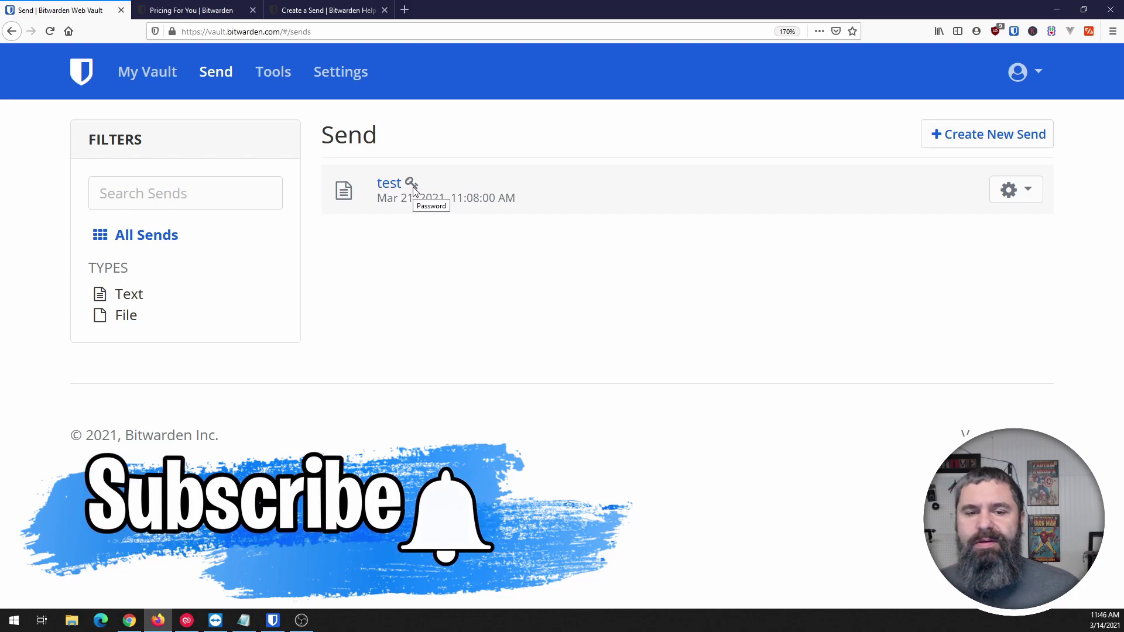
pyautogui.click(387, 186)
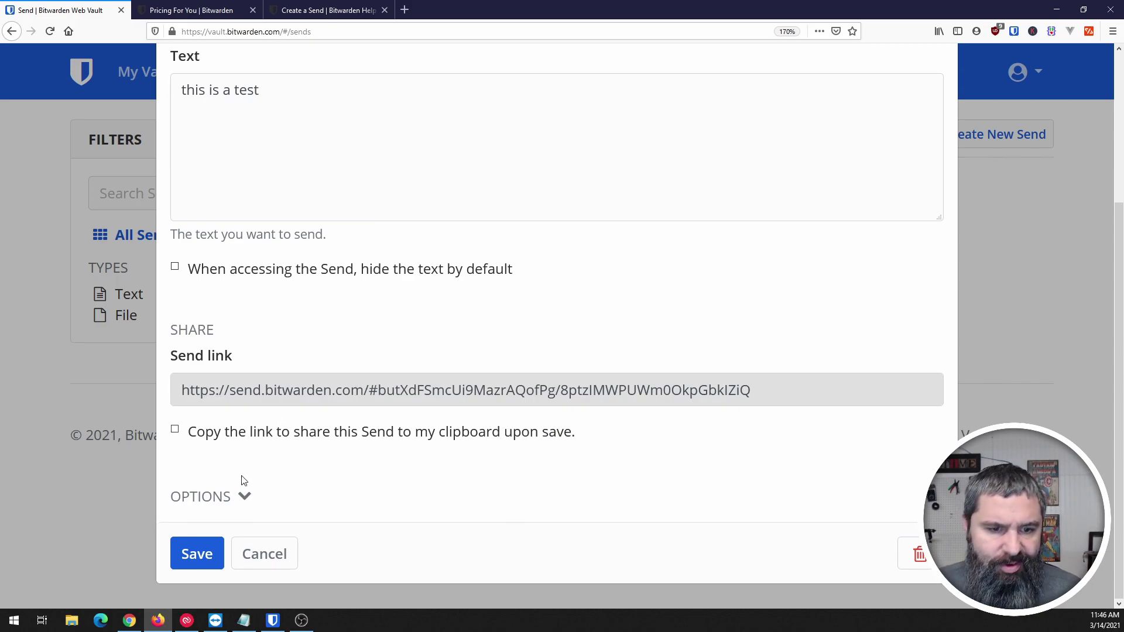
pyautogui.scroll(3, 246, 179)
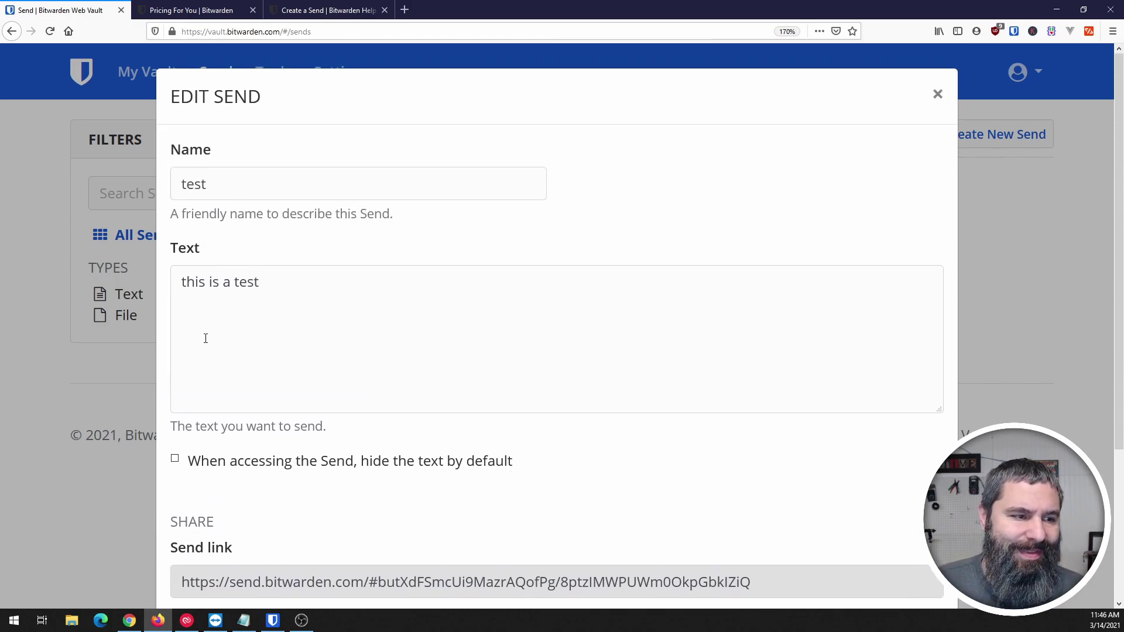
pyautogui.scroll(-4, 209, 311)
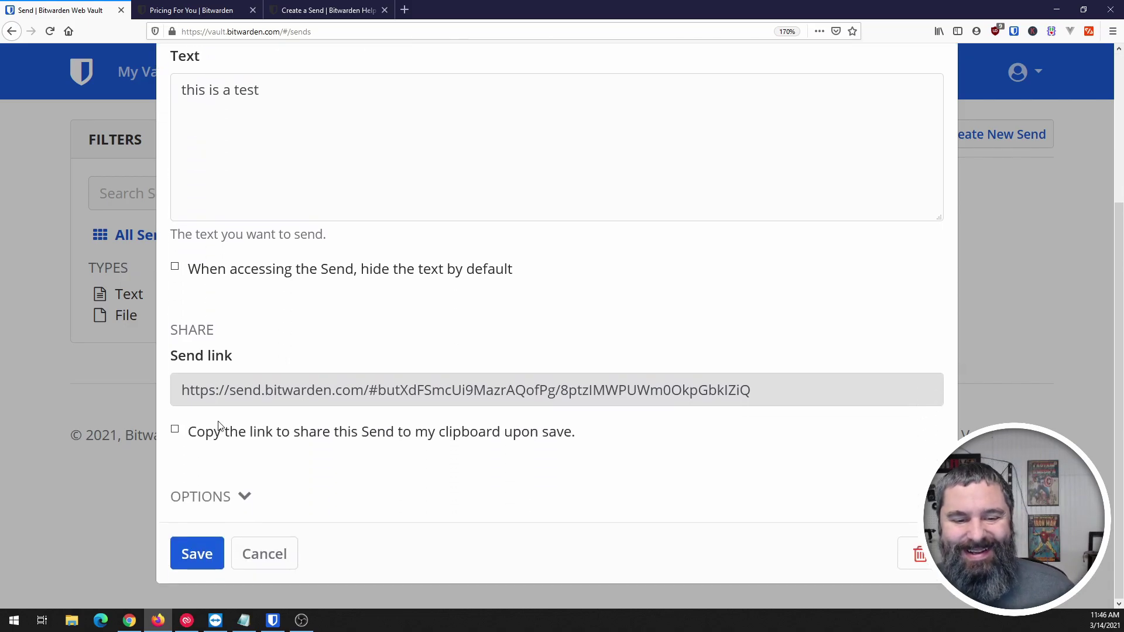
pyautogui.click(245, 498)
pyautogui.scroll(-6, 308, 404)
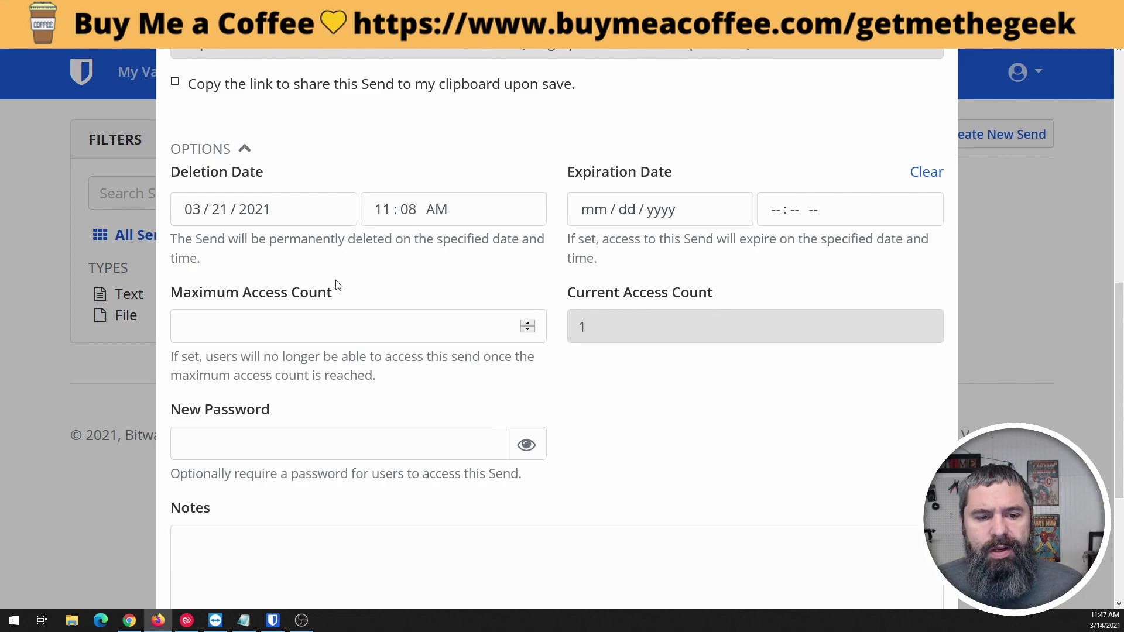
pyautogui.moveTo(179, 355); pyautogui.dragTo(363, 355)
pyautogui.click(370, 354)
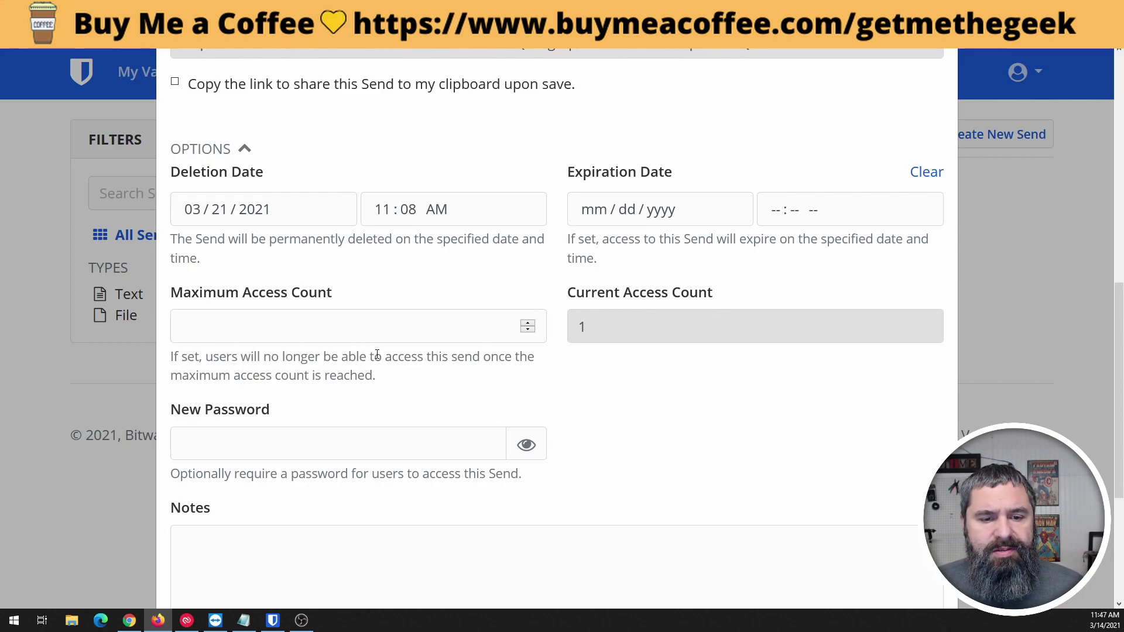
pyautogui.click(641, 329)
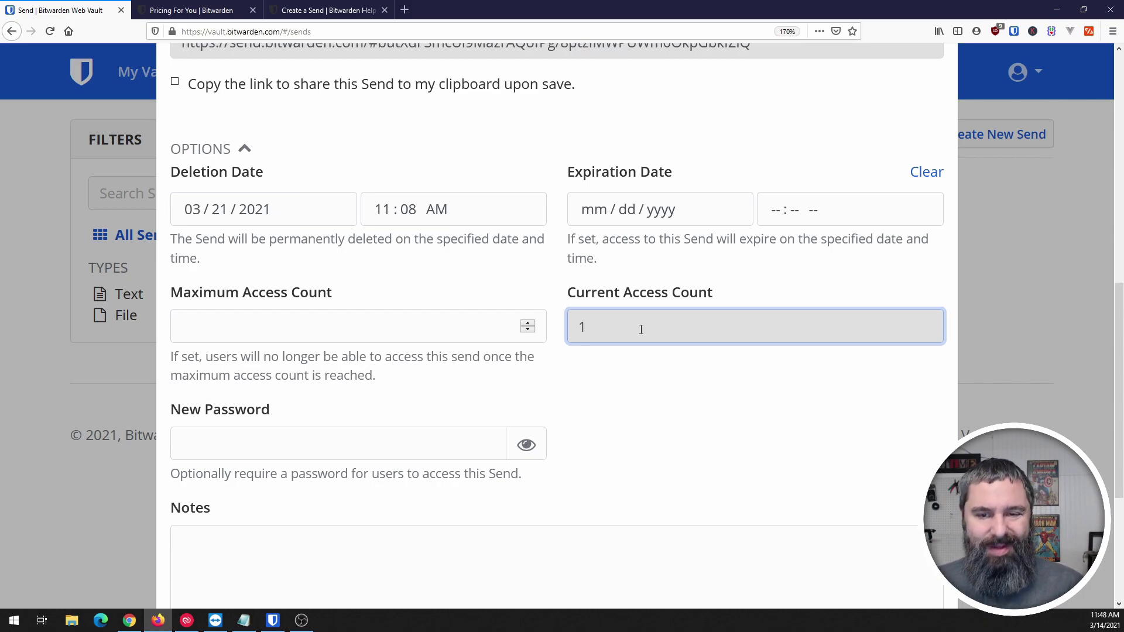
# Step: Focus the New Password field, review the dialog, and close the Edit Send window
pyautogui.click(387, 450)
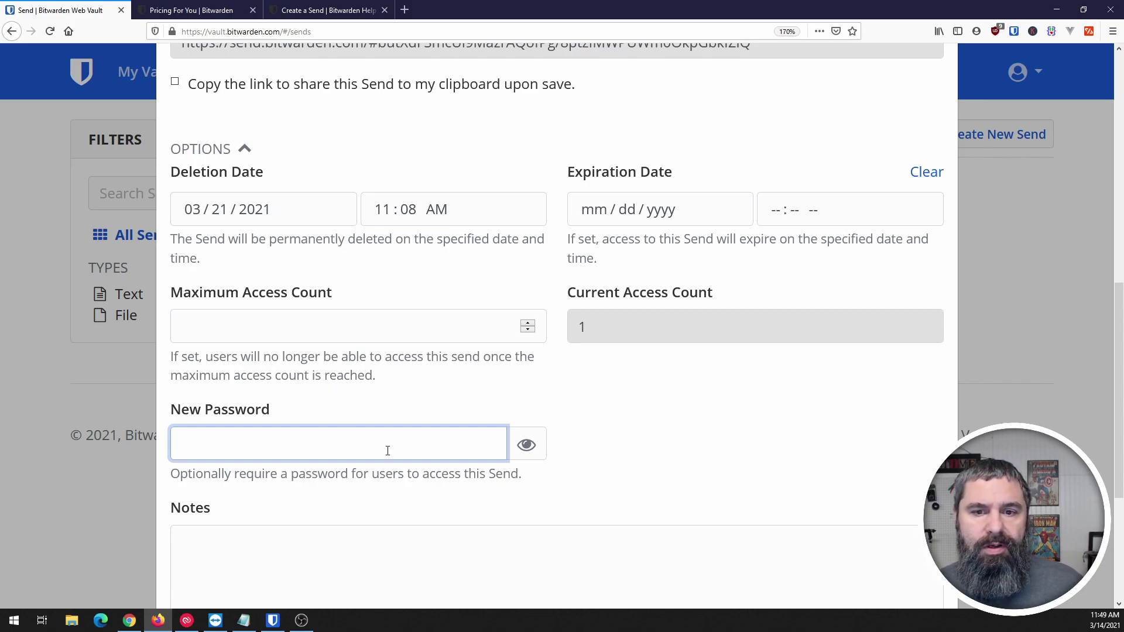
pyautogui.scroll(-5, 575, 416)
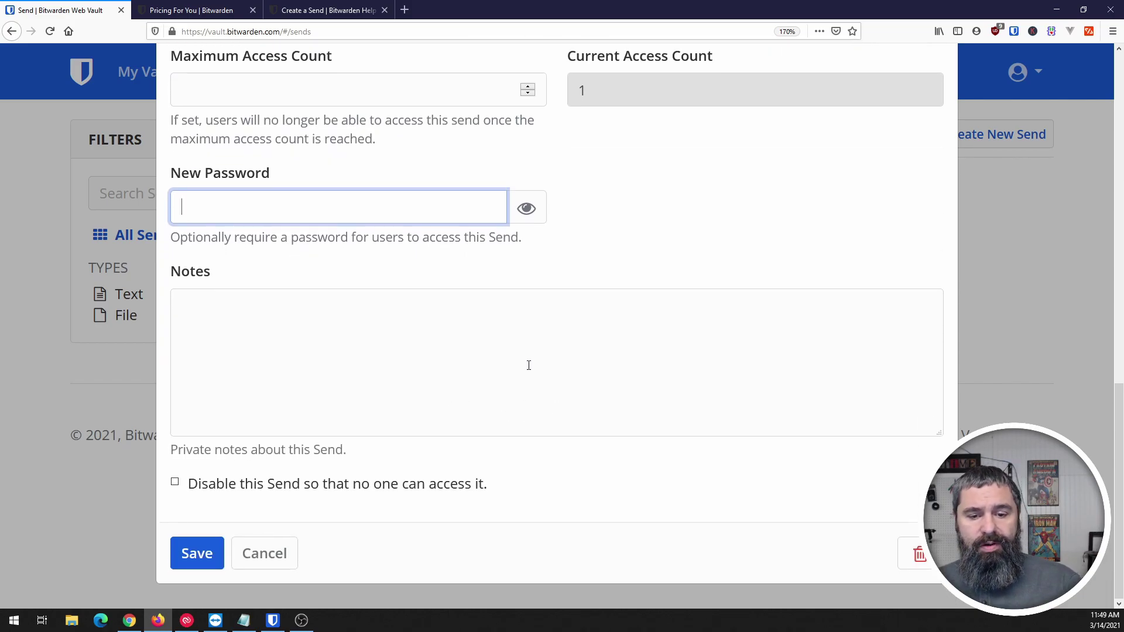
pyautogui.scroll(8, 468, 502)
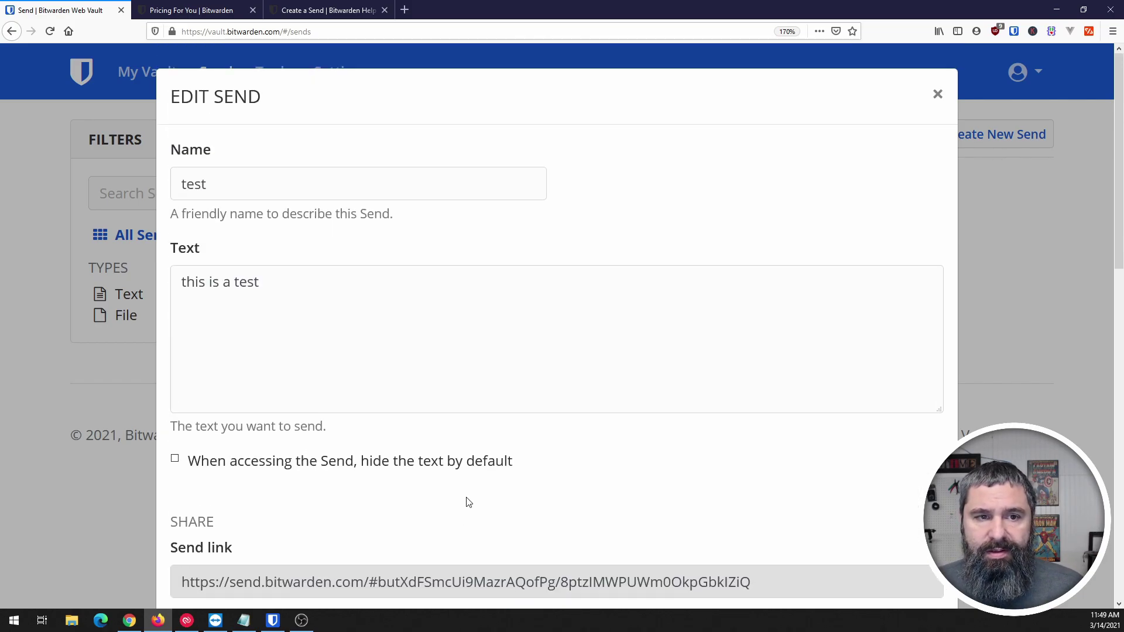
pyautogui.click(937, 96)
# Step: Go to the Create a Send step 4 Options table and highlight the Maximum Access Count row
pyautogui.click(307, 13)
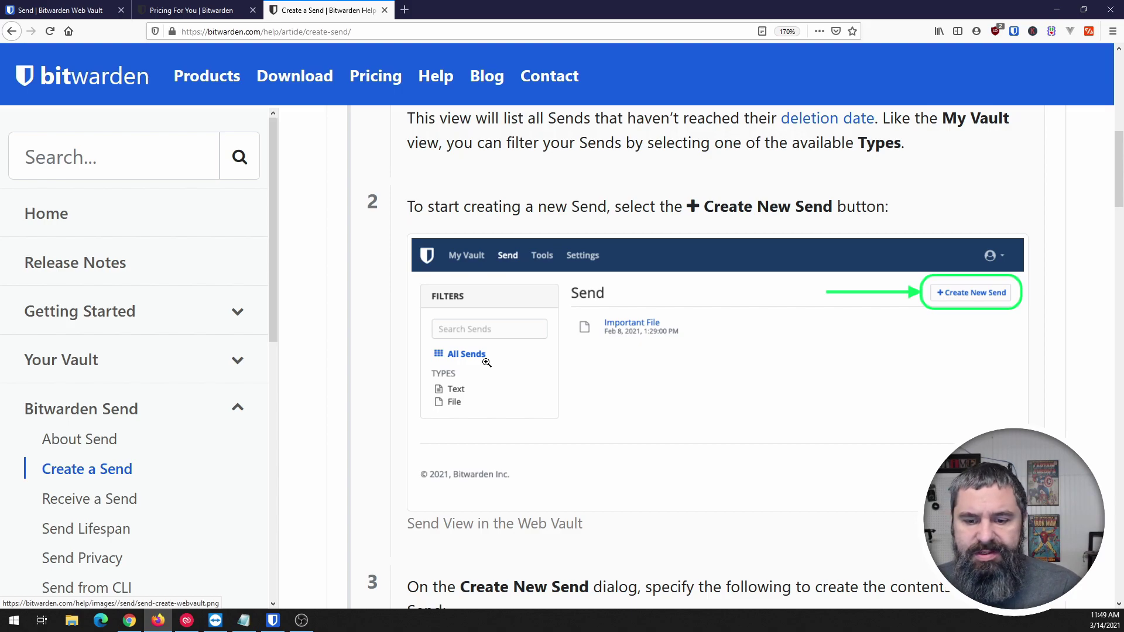
pyautogui.scroll(-2, 486, 363)
pyautogui.scroll(-10, 486, 363)
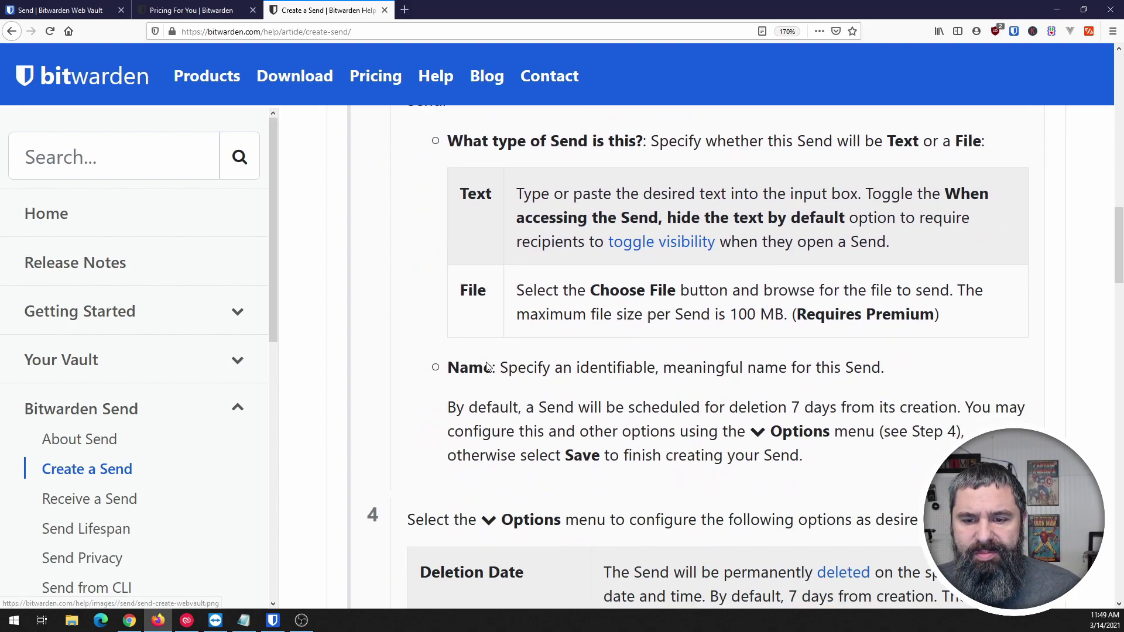
pyautogui.scroll(-4, 486, 388)
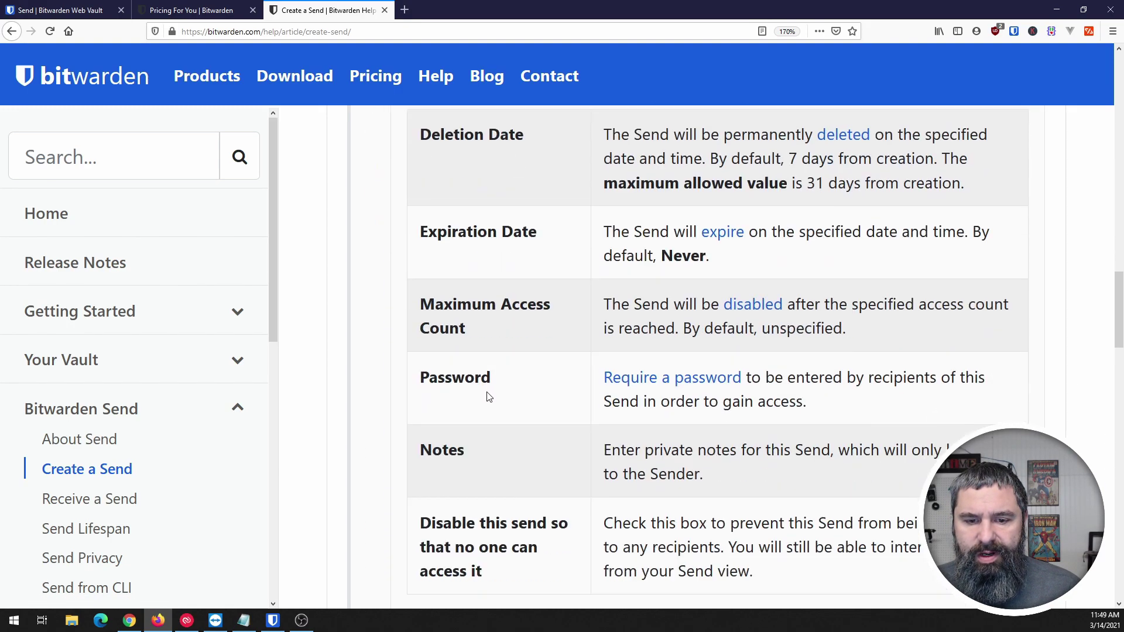
pyautogui.scroll(-2, 489, 397)
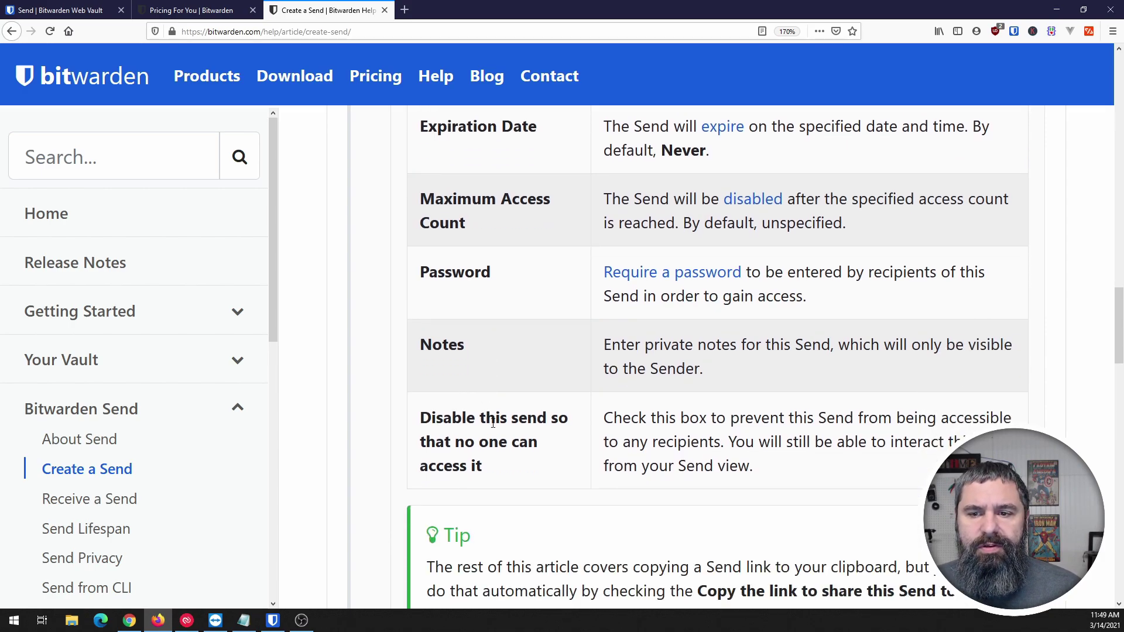
pyautogui.scroll(2, 493, 422)
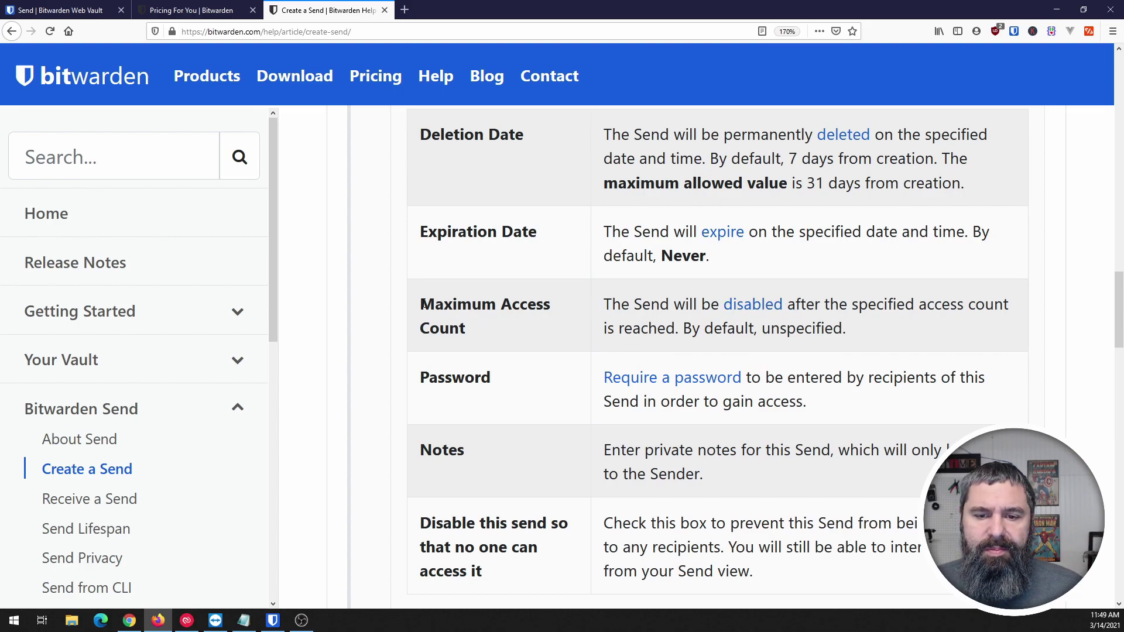
pyautogui.moveTo(418, 304); pyautogui.dragTo(565, 306)
pyautogui.click(636, 328)
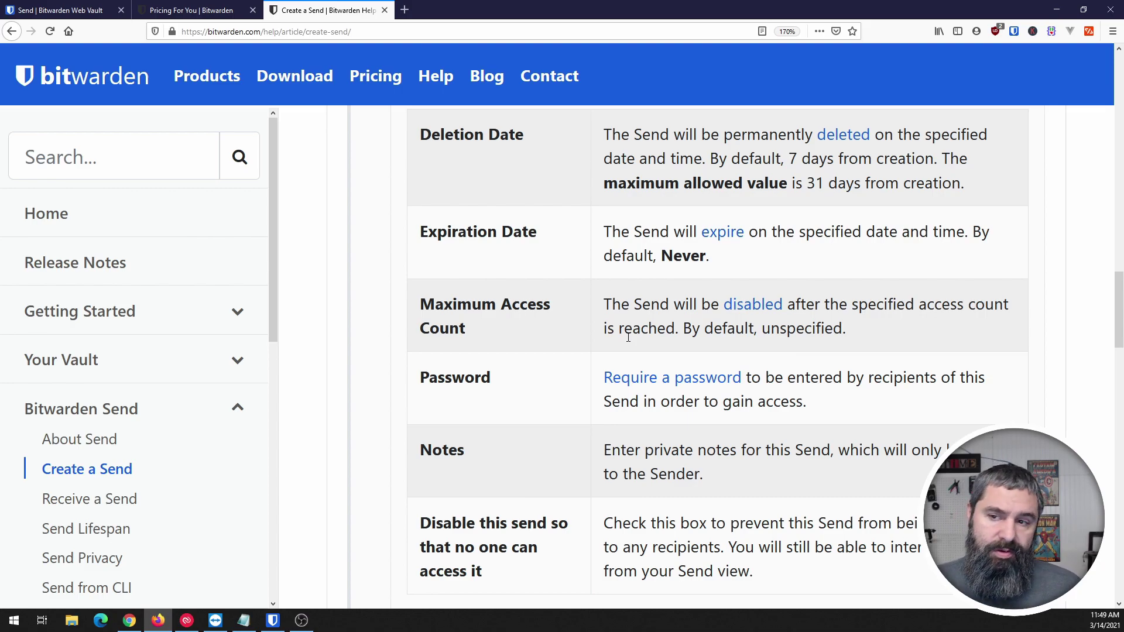
# Step: Open Receive a Send, highlight the example link format, and scroll to the sensitive_file.pdf screenshot
pyautogui.click(103, 499)
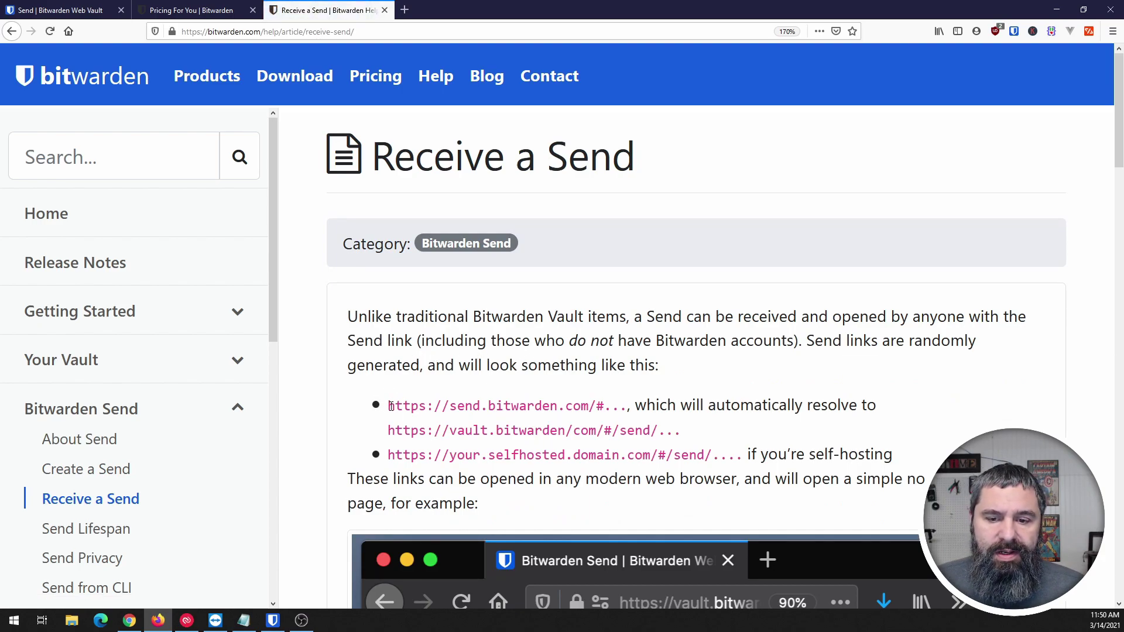
pyautogui.moveTo(391, 405); pyautogui.dragTo(624, 407)
pyautogui.click(522, 393)
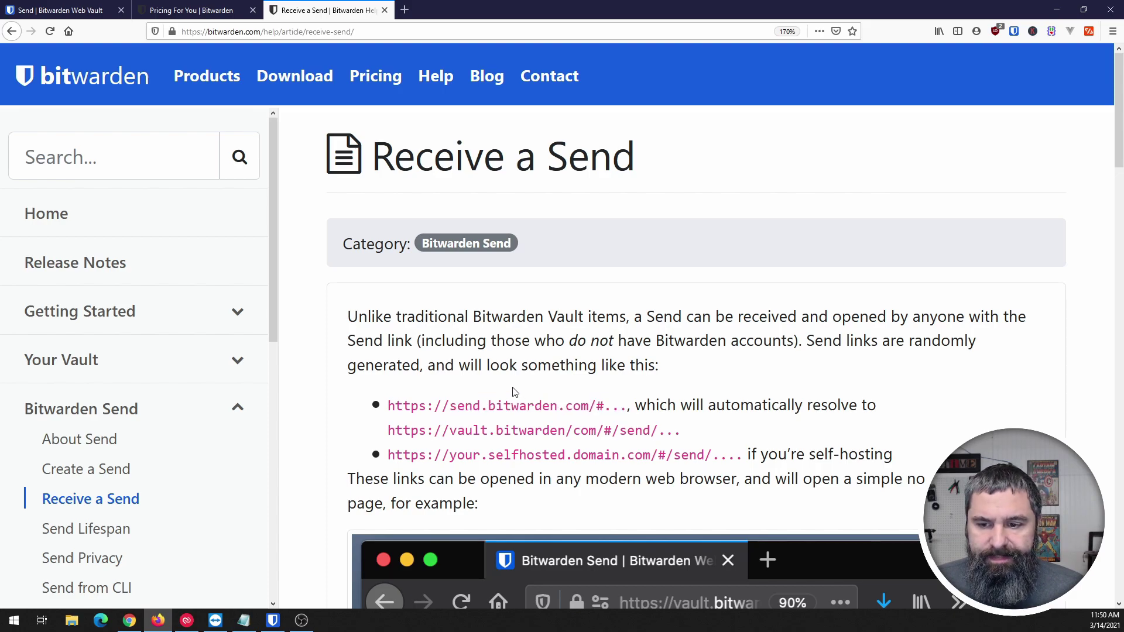
pyautogui.scroll(-3, 513, 391)
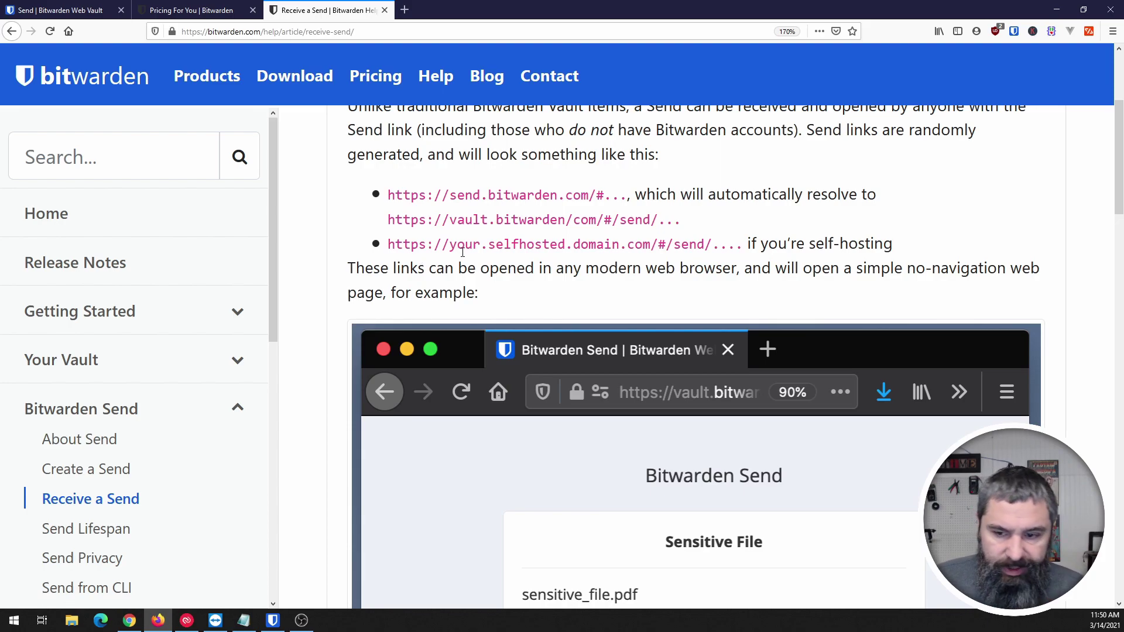
pyautogui.scroll(-3, 462, 305)
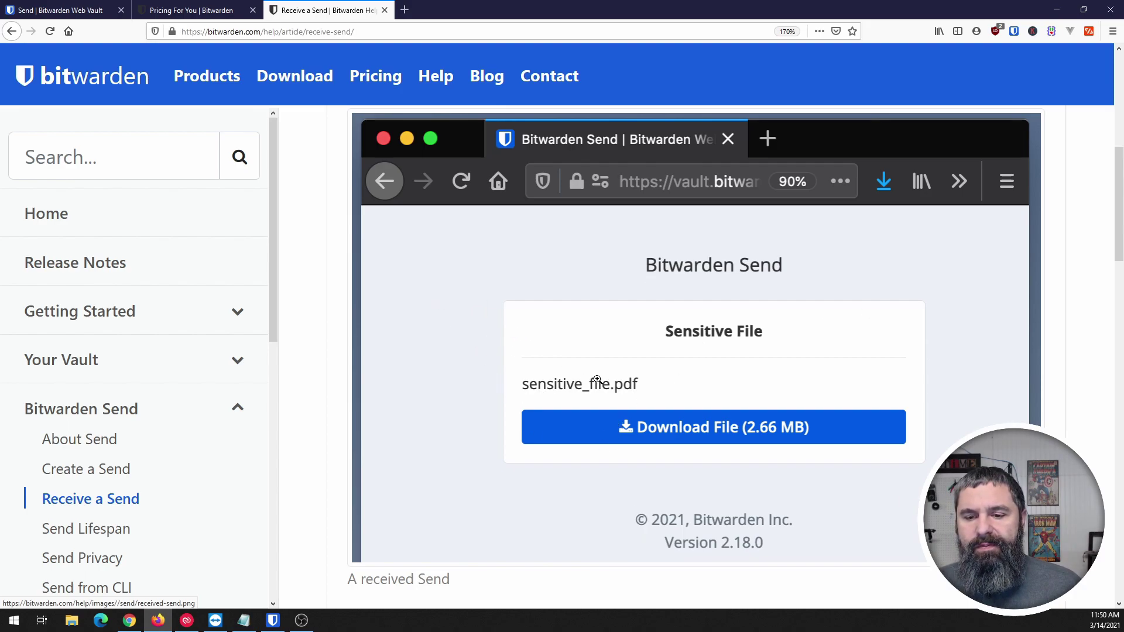
# Step: Copy the test Send's share link from the Web Vault and load it in a new tab
pyautogui.click(54, 10)
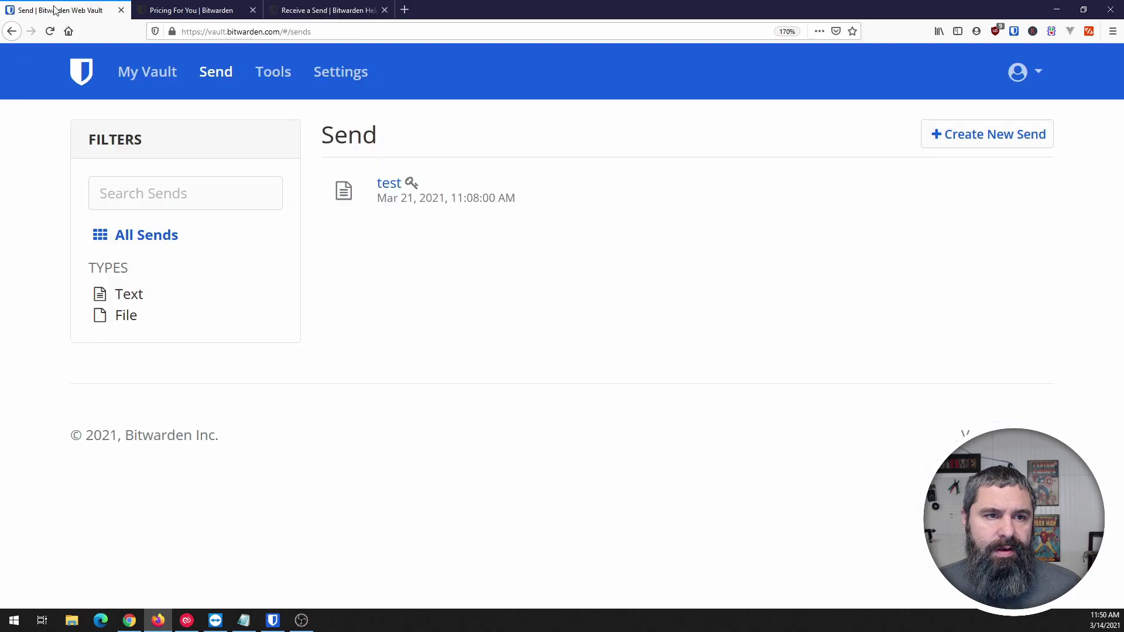
pyautogui.click(1012, 191)
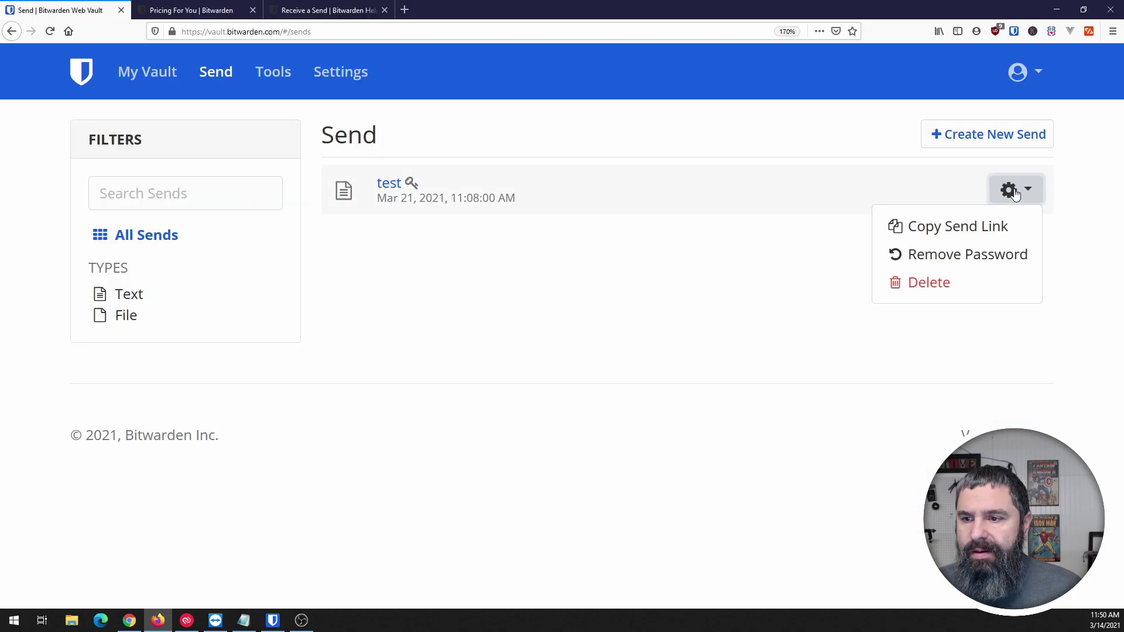
pyautogui.click(937, 226)
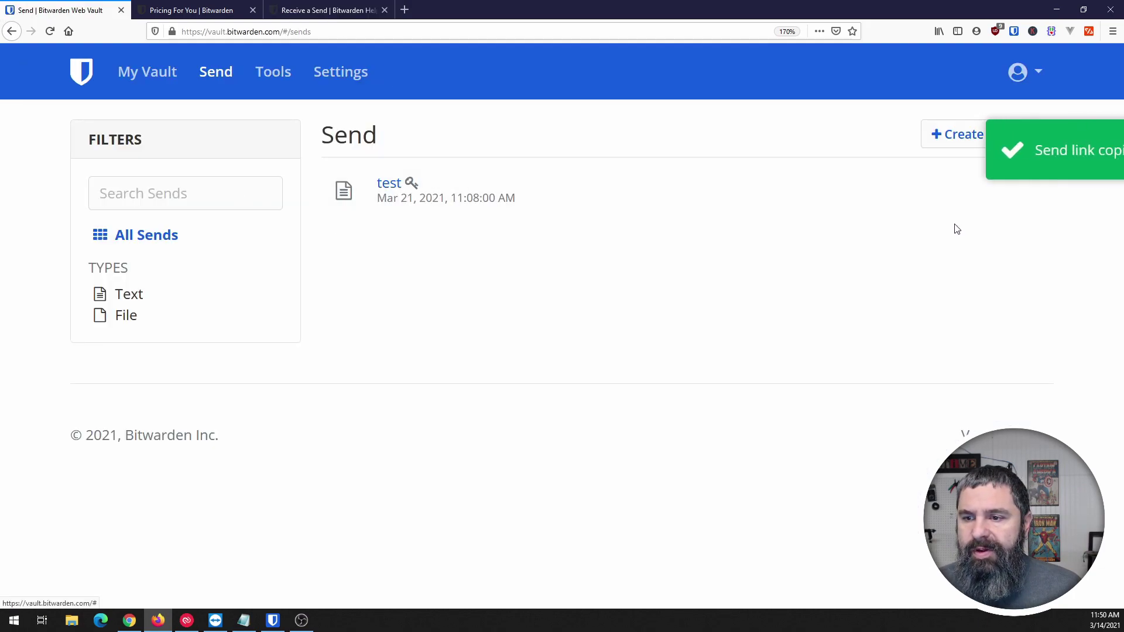
pyautogui.click(405, 17)
pyautogui.rightClick(413, 33)
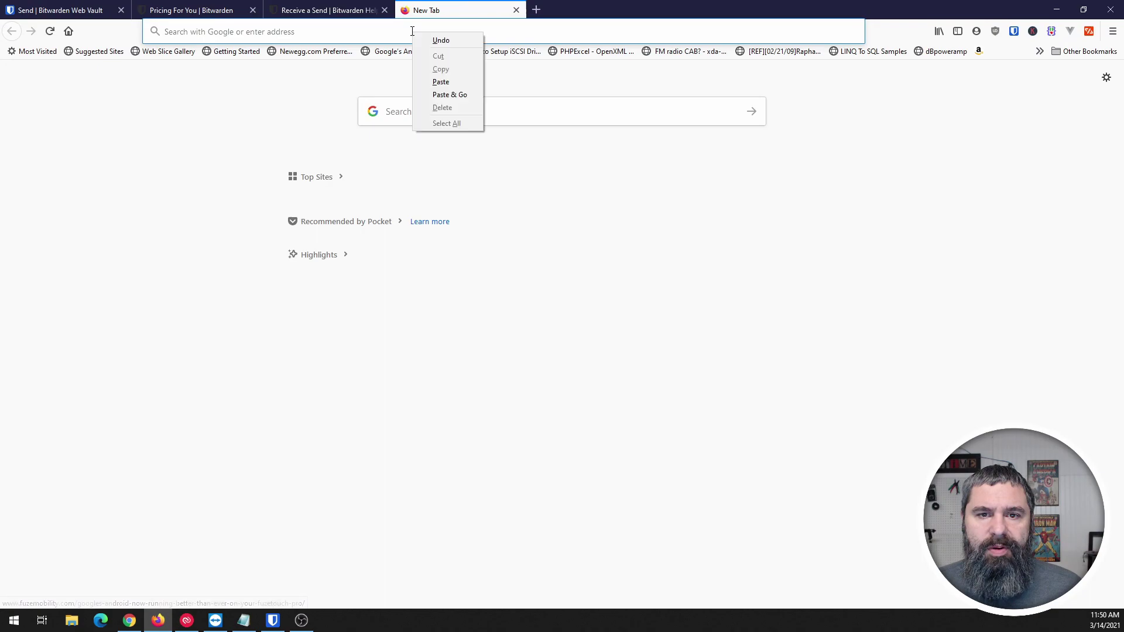
pyautogui.click(451, 94)
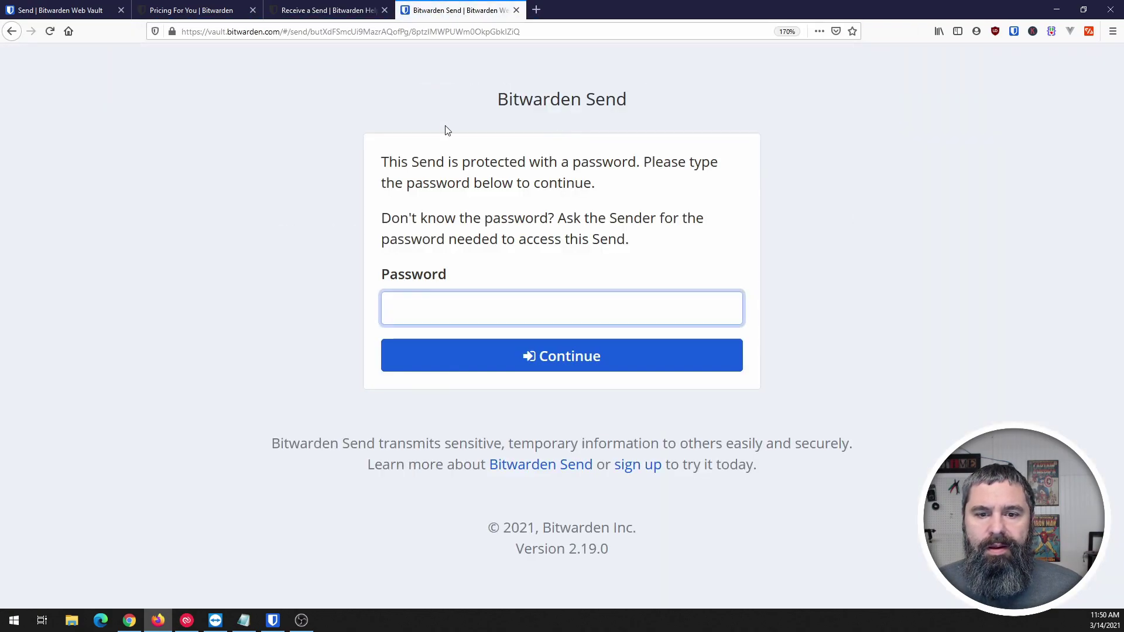
# Step: Unlock the Send with its password, highlight the shared message text, then close the Send tab
pyautogui.click(427, 308)
pyautogui.write('•')
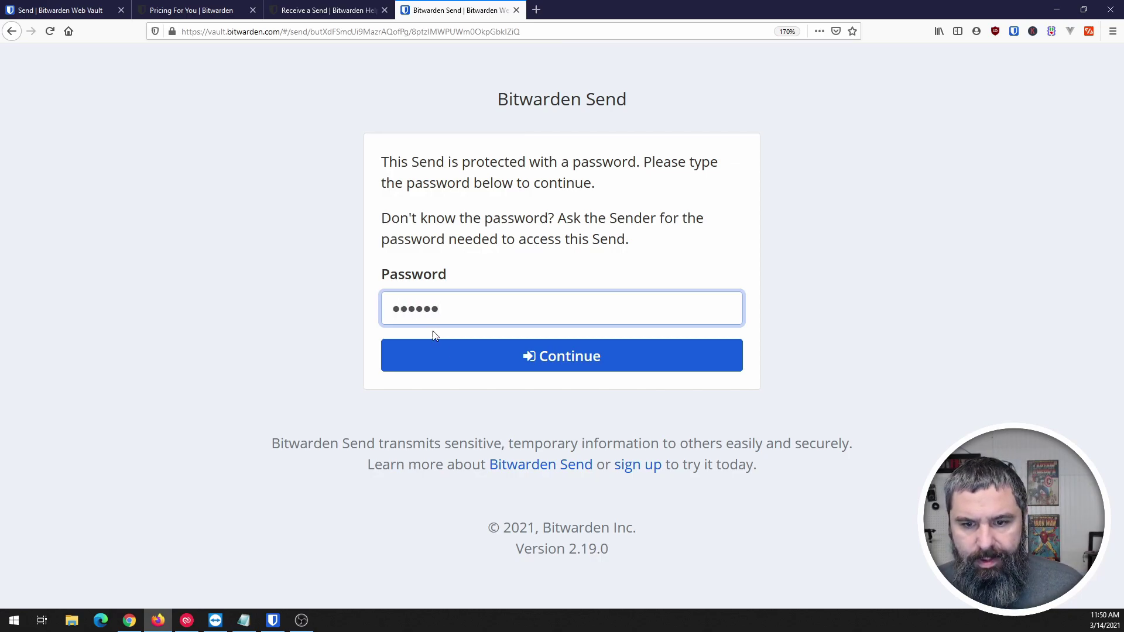
pyautogui.click(520, 367)
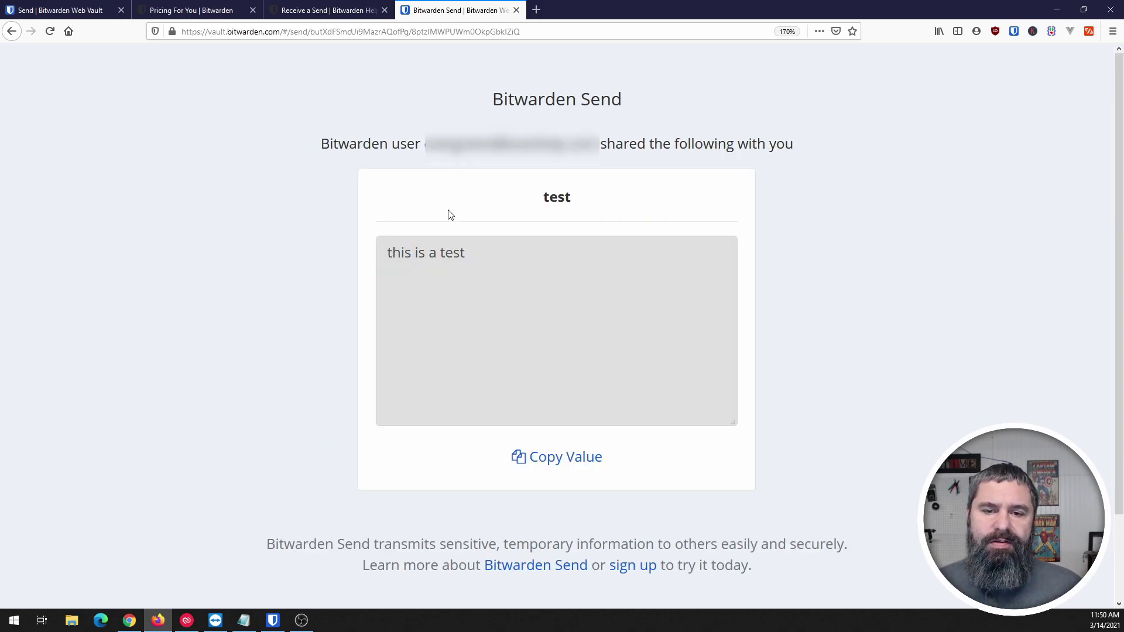
pyautogui.moveTo(392, 252); pyautogui.dragTo(548, 253)
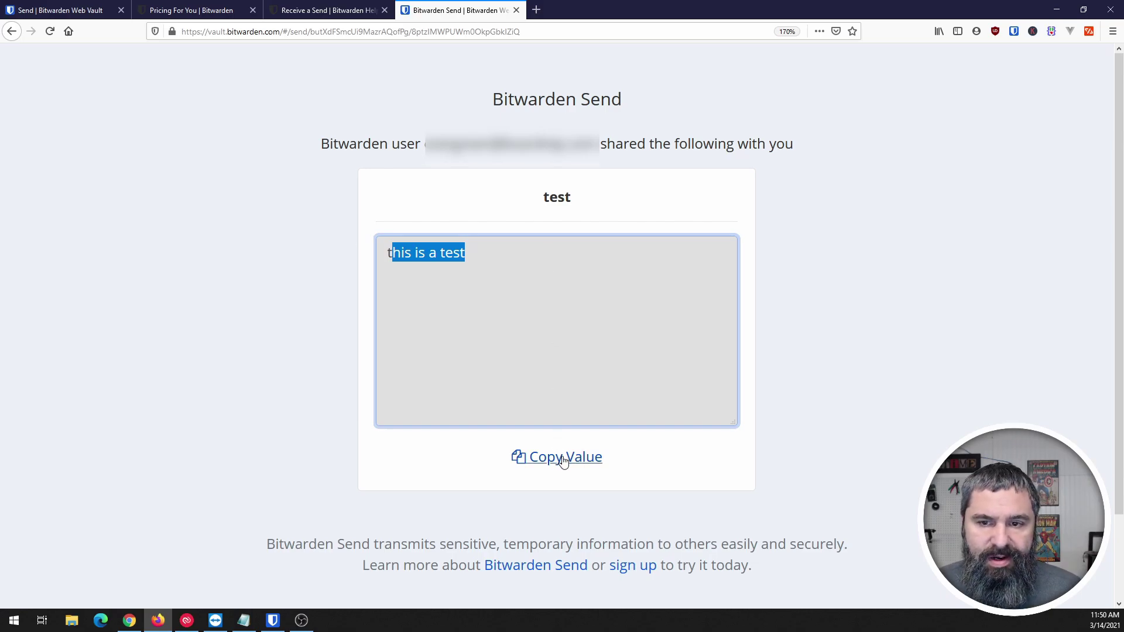
pyautogui.click(474, 358)
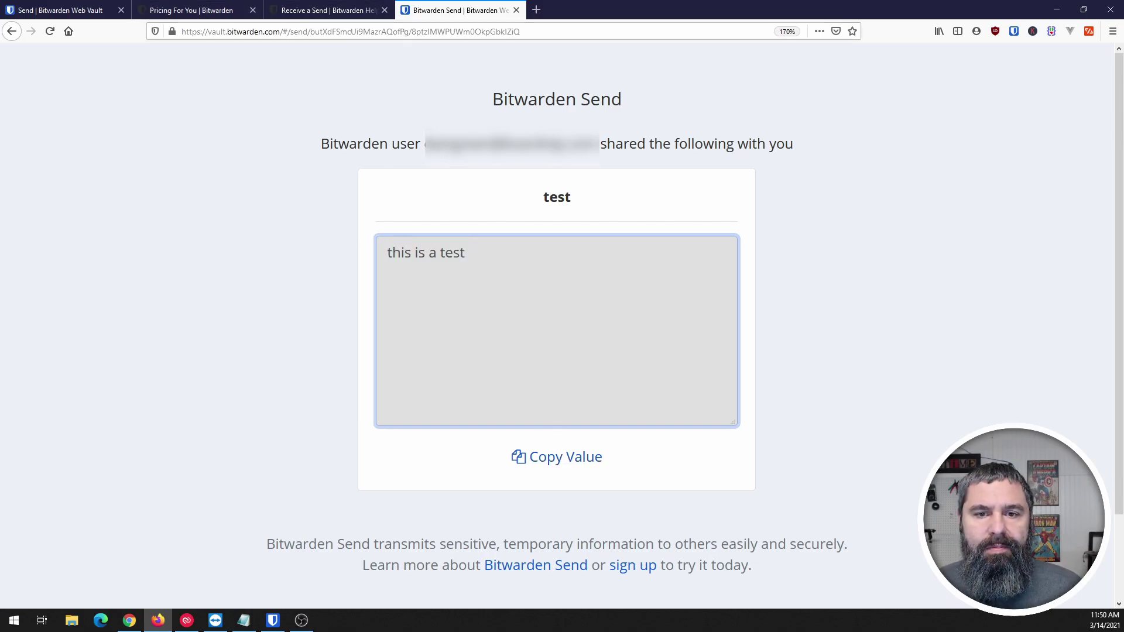
pyautogui.click(516, 10)
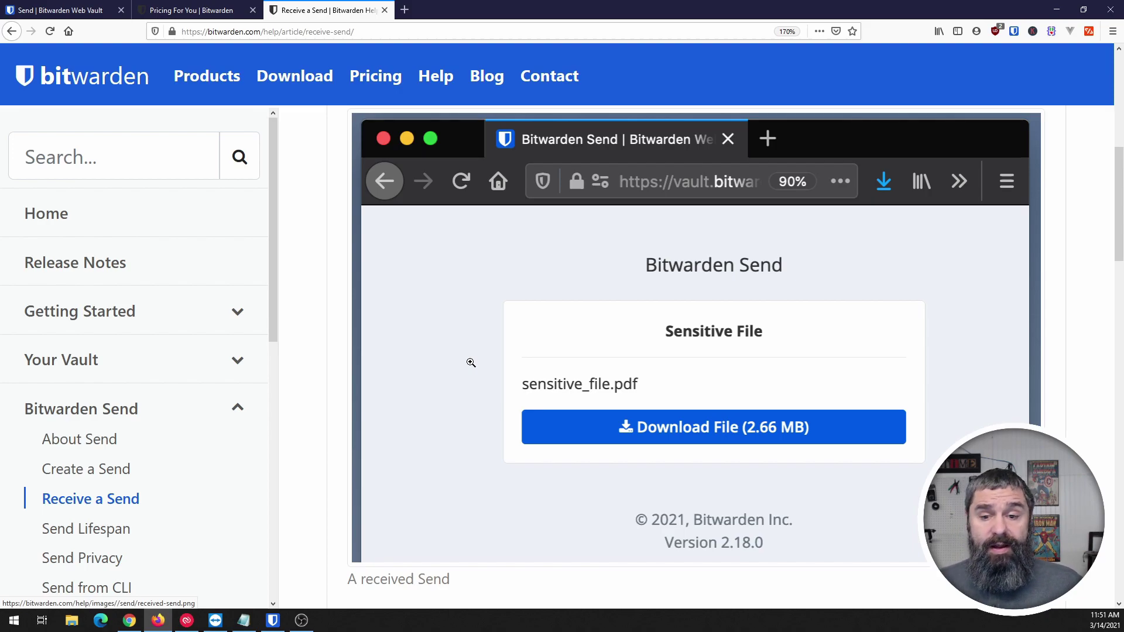
# Step: Scroll through the Receive a Send article, then bring up the Bitwarden desktop app's Send list
pyautogui.scroll(-9, 470, 362)
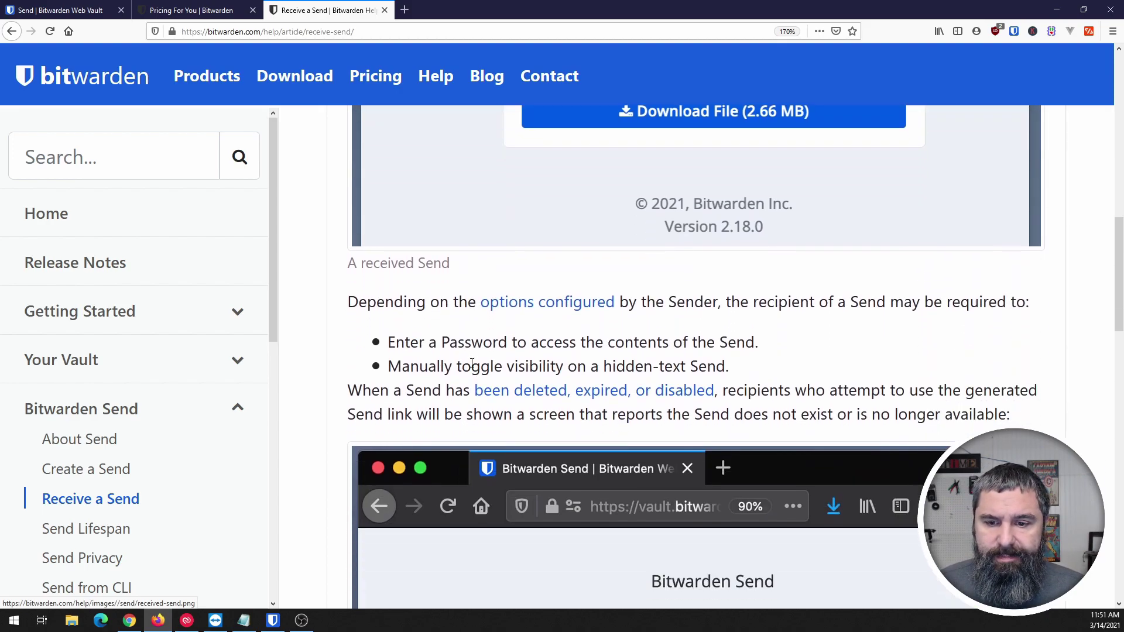
pyautogui.scroll(-6, 472, 362)
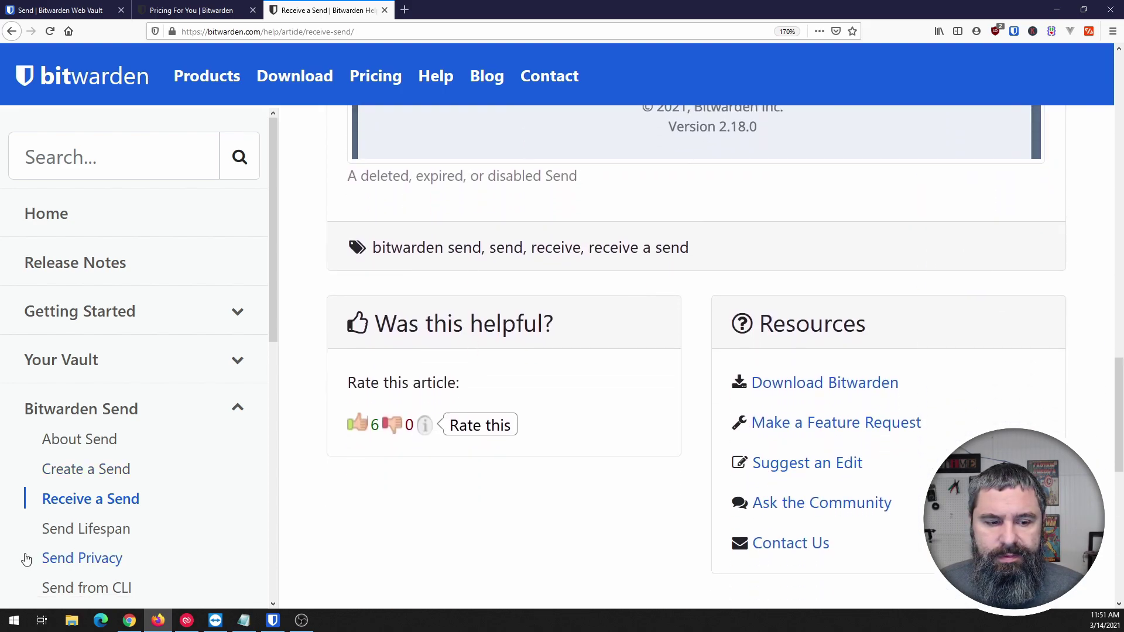
pyautogui.scroll(3, 436, 341)
pyautogui.scroll(2, 436, 341)
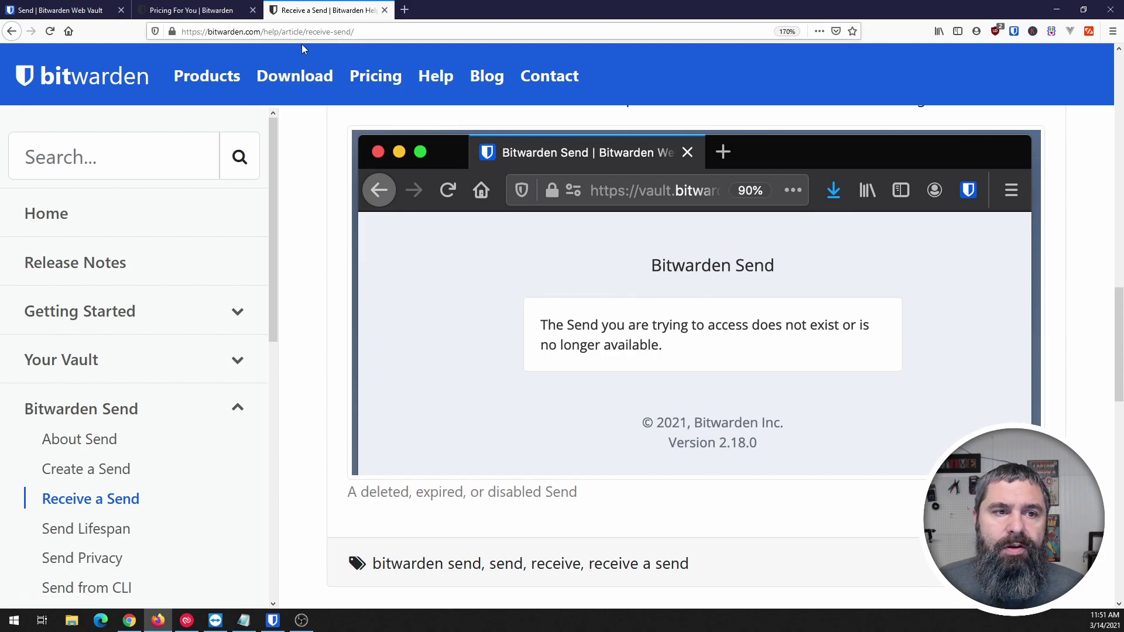
pyautogui.click(273, 620)
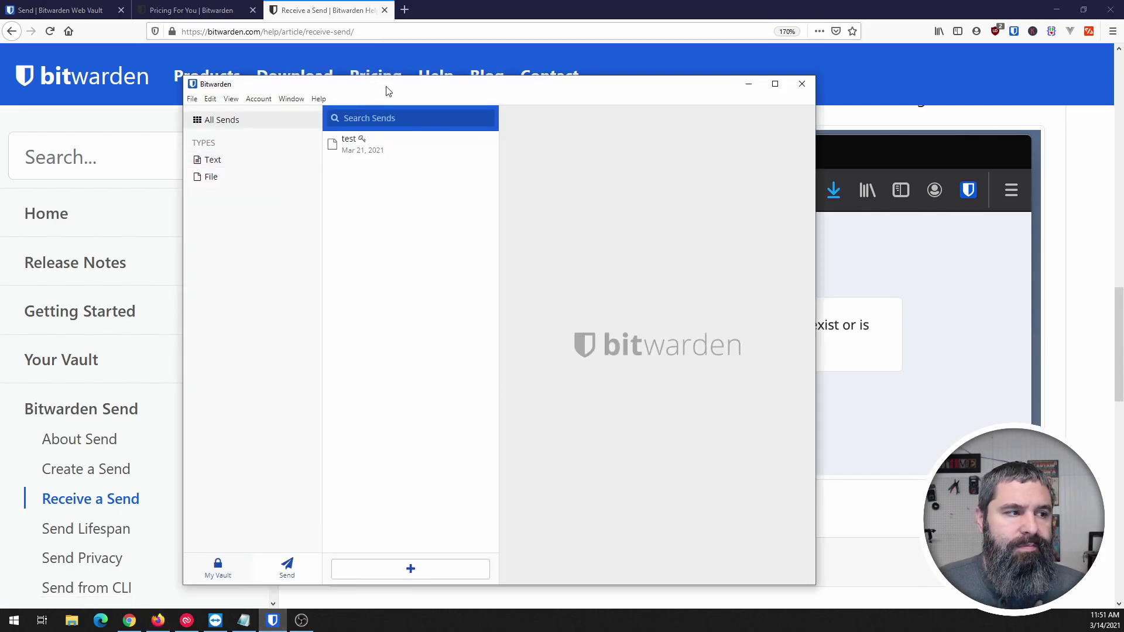
# Step: Open the 'test' Send in the desktop app and review its options, including deletion on 03/21/2021 11:08 AM
pyautogui.moveTo(384, 84); pyautogui.dragTo(416, 57)
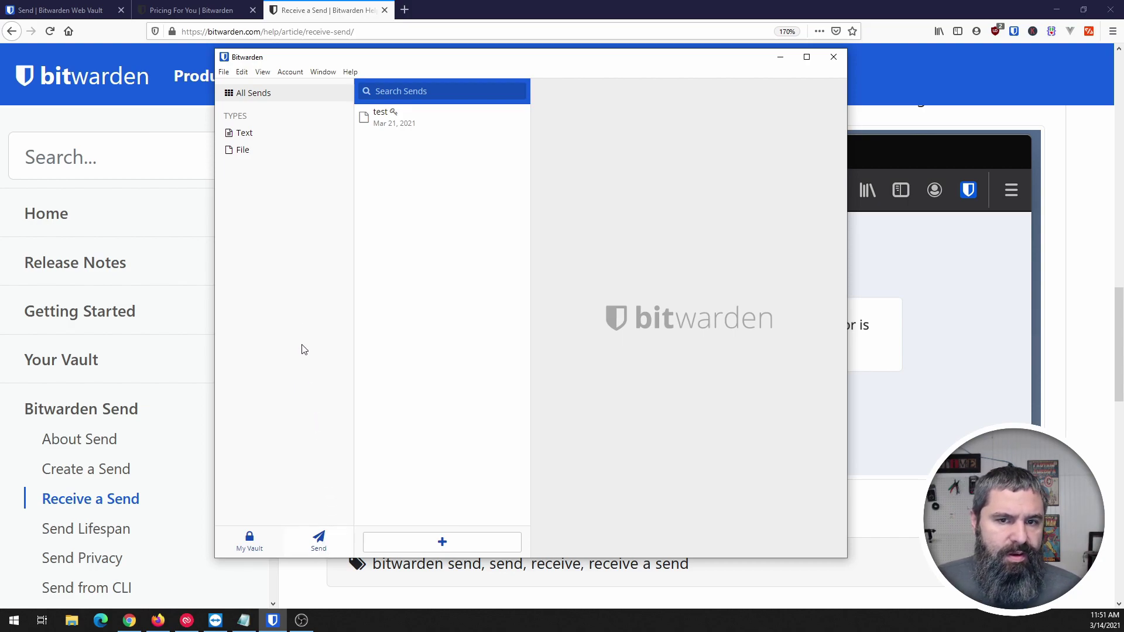
pyautogui.click(376, 121)
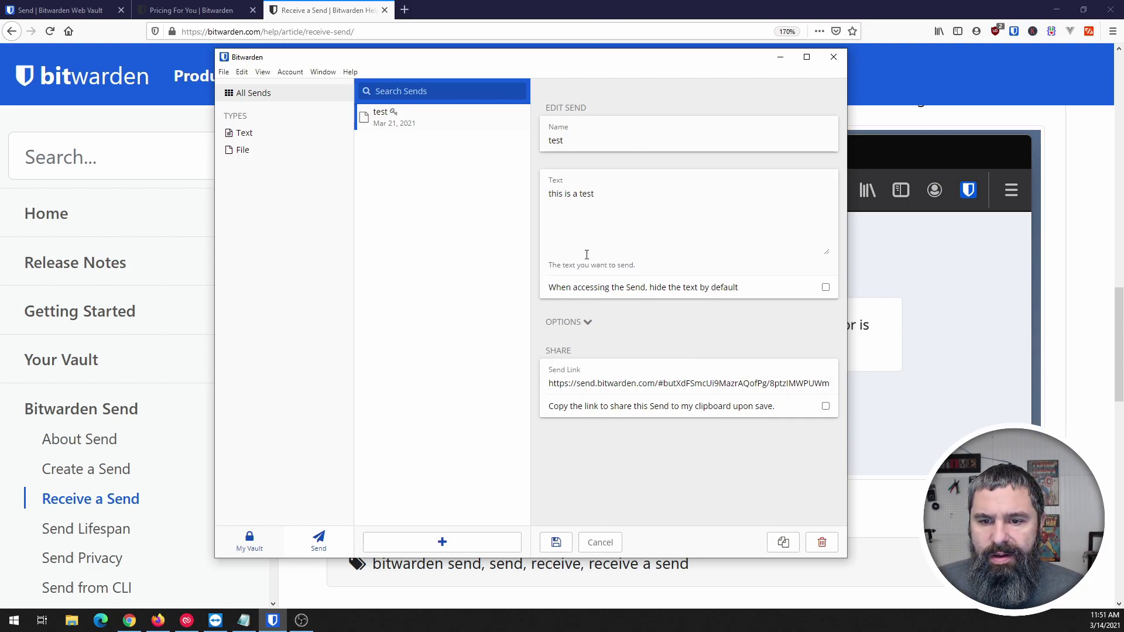
pyautogui.click(589, 326)
pyautogui.scroll(-4, 587, 394)
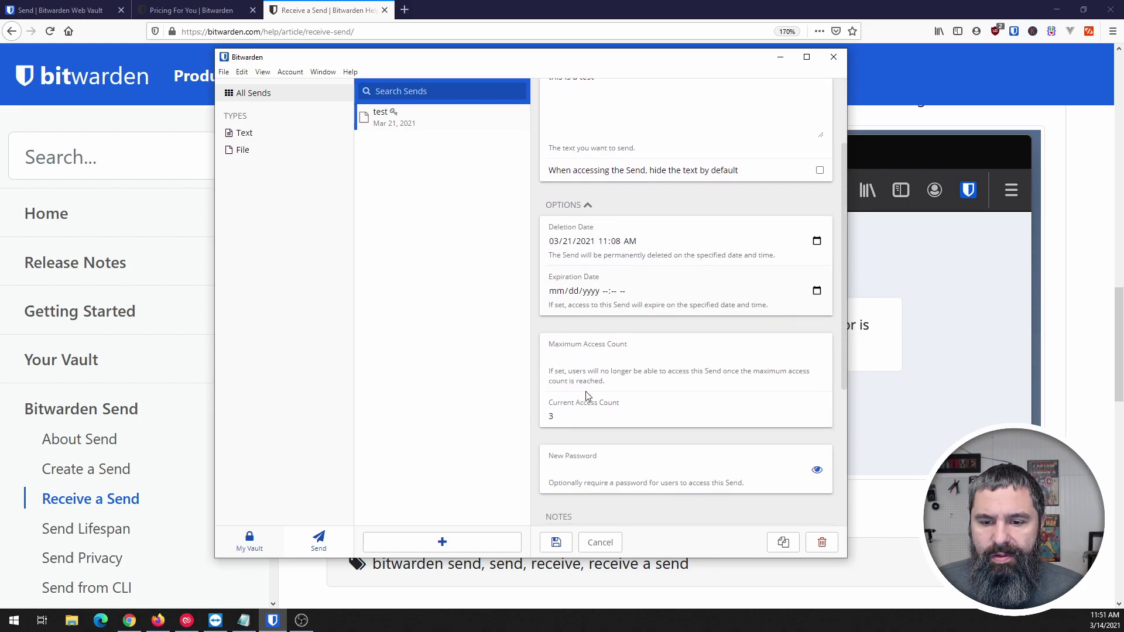
pyautogui.scroll(-2, 604, 364)
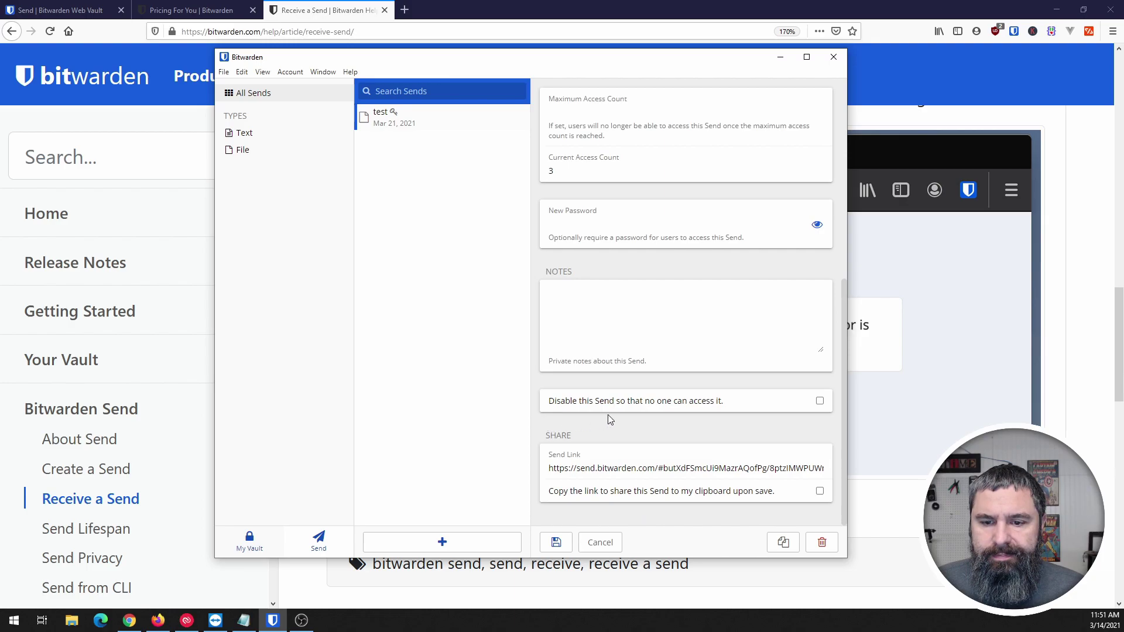
pyautogui.scroll(5, 607, 415)
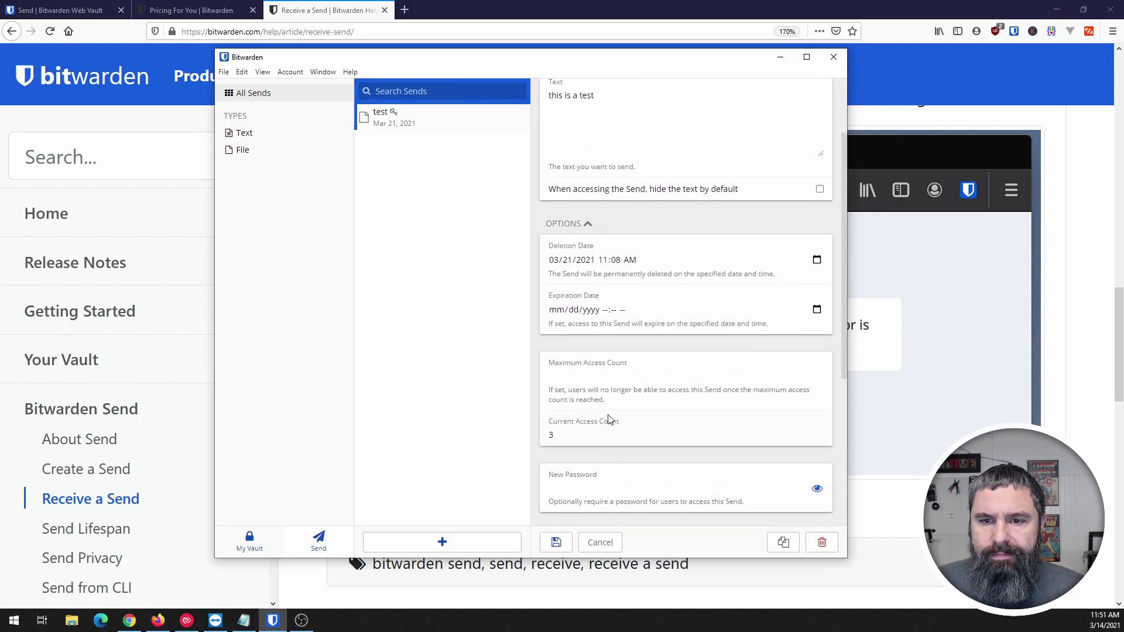
pyautogui.scroll(2, 608, 417)
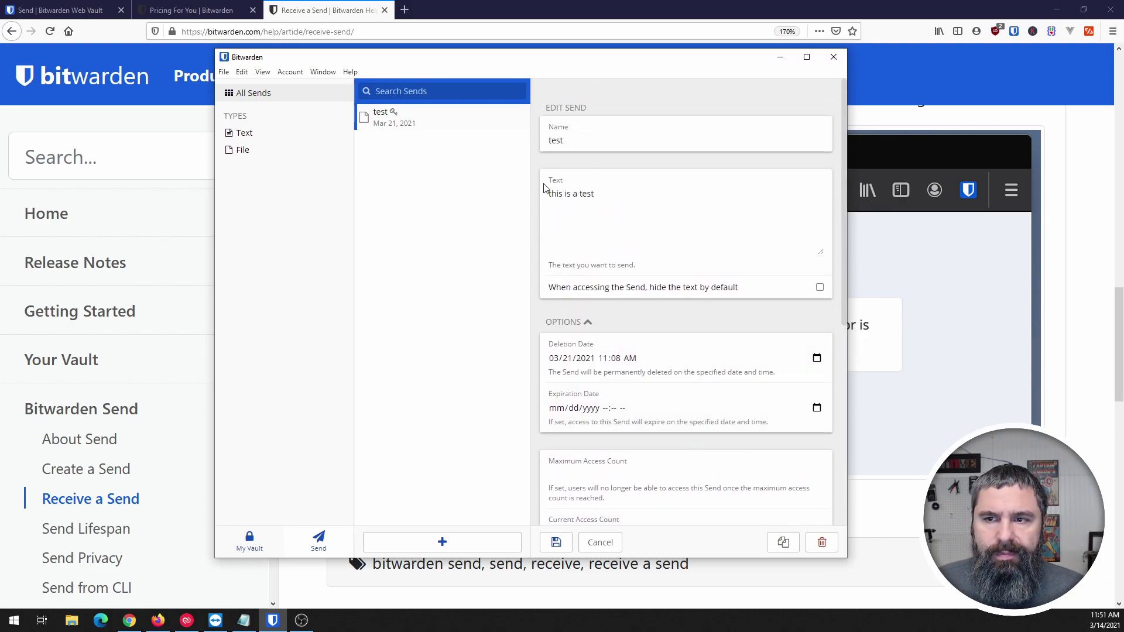
pyautogui.click(779, 61)
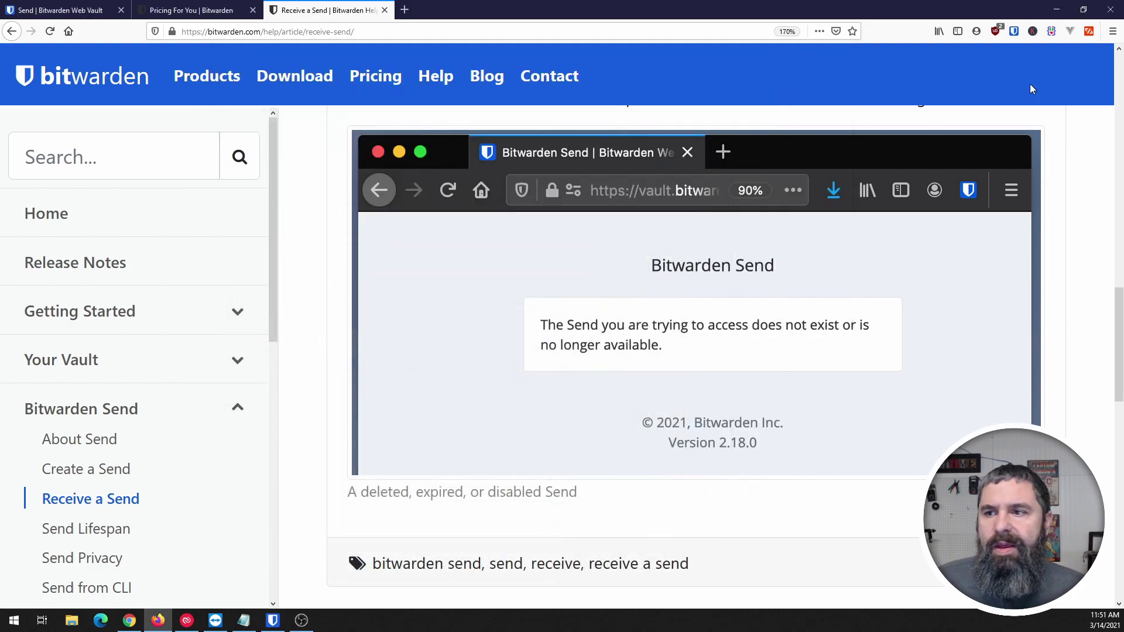
pyautogui.click(1013, 33)
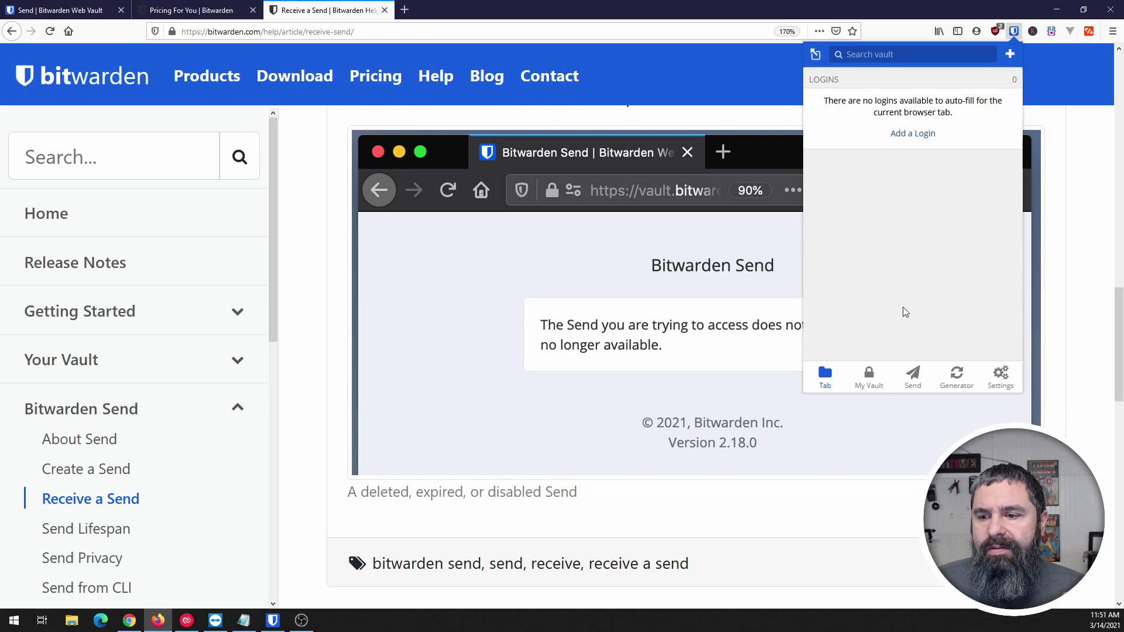
pyautogui.click(913, 379)
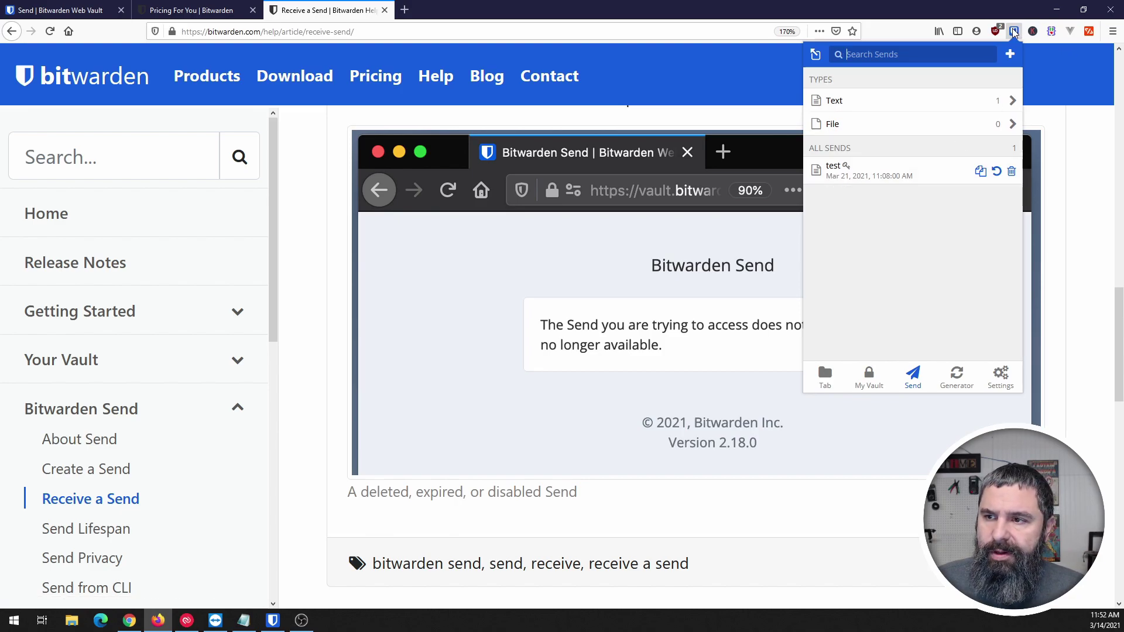
pyautogui.click(1013, 30)
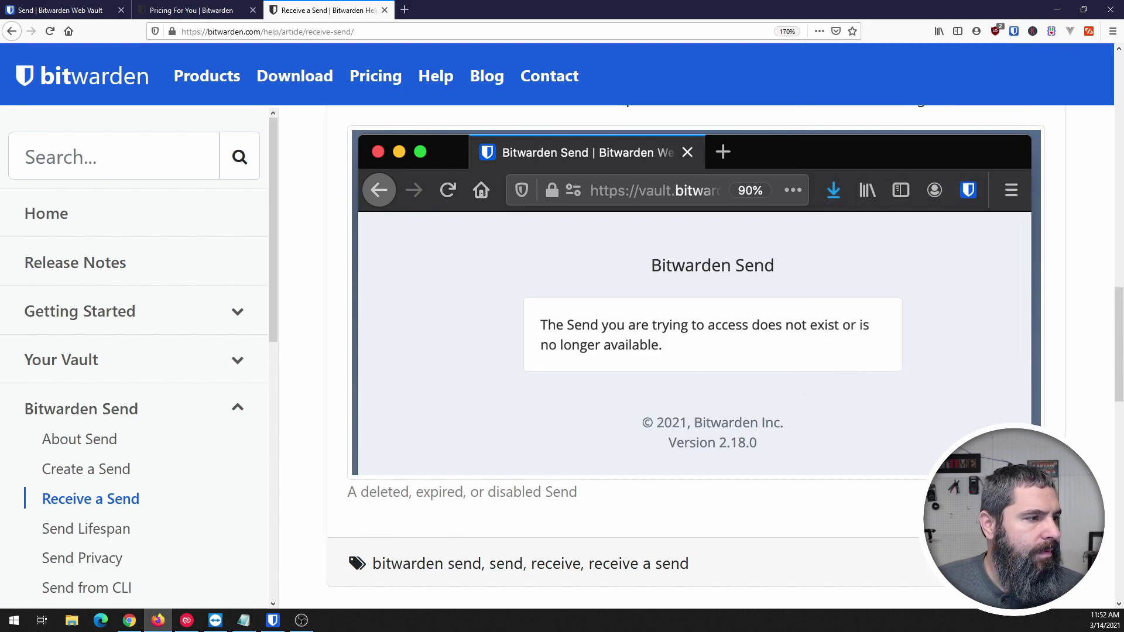